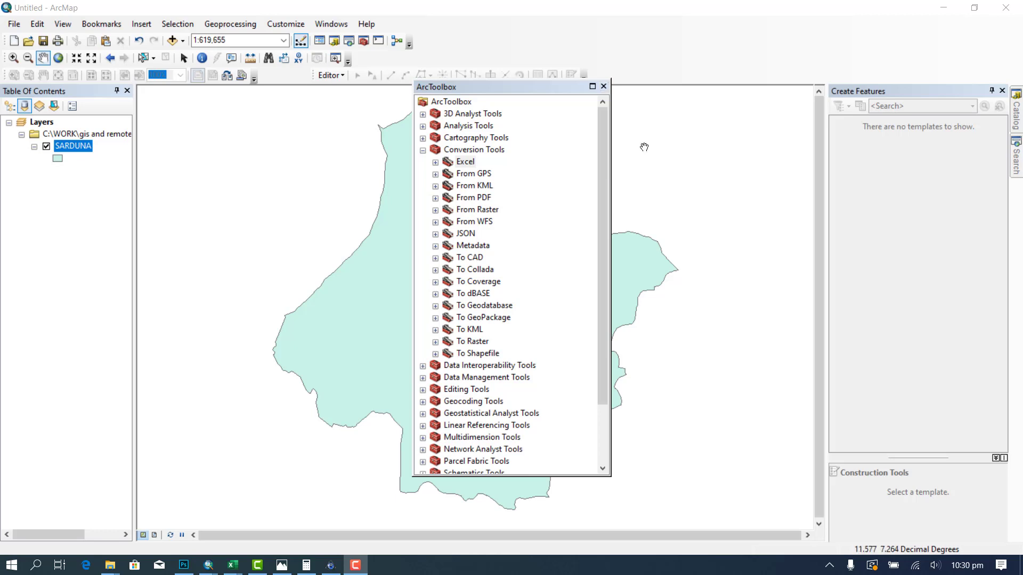
Reopen ArcToolbox and expand Conversion Tools > To KML to list Layer To KML and Map To KML.
{"action": "left_click", "coordinate": [349, 324]}
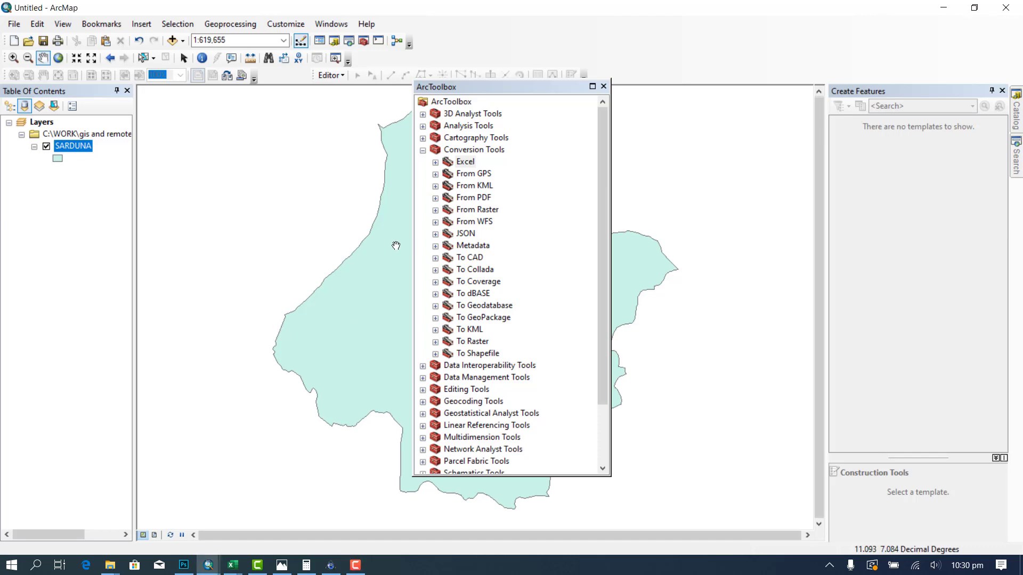
{"action": "left_click", "coordinate": [603, 86]}
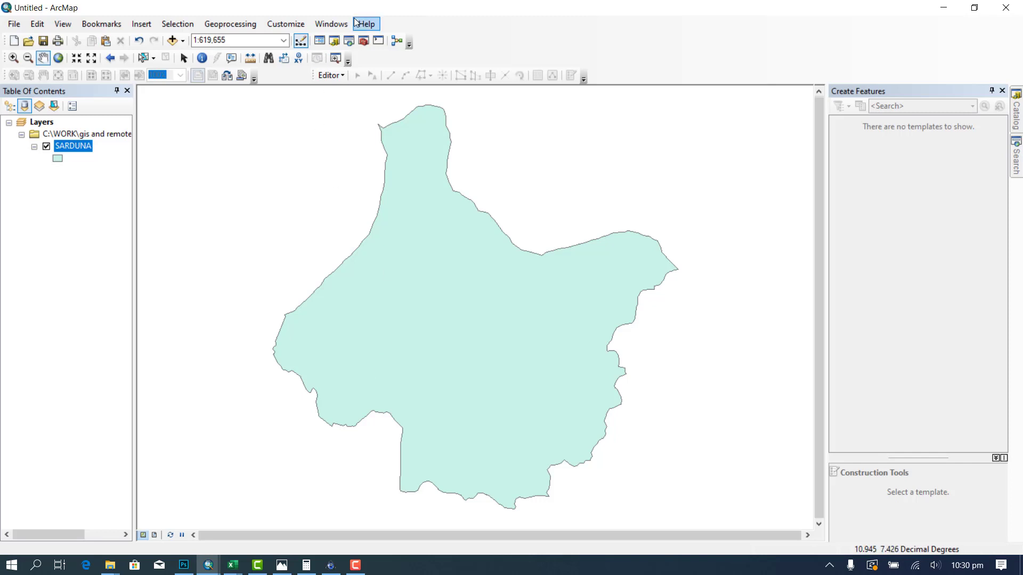
{"action": "left_click", "coordinate": [363, 41]}
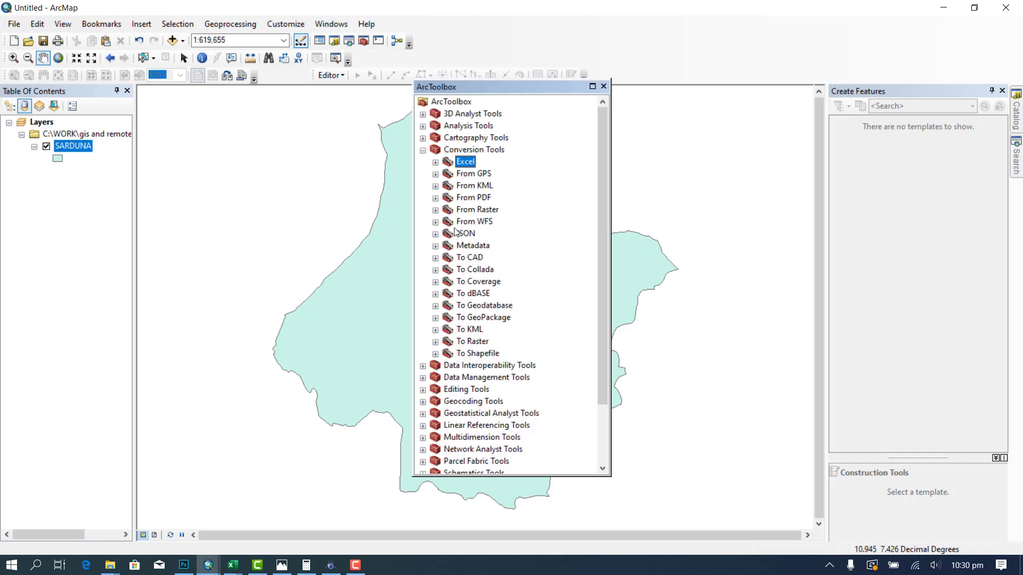
{"action": "left_click", "coordinate": [423, 151]}
{"action": "left_click", "coordinate": [422, 151]}
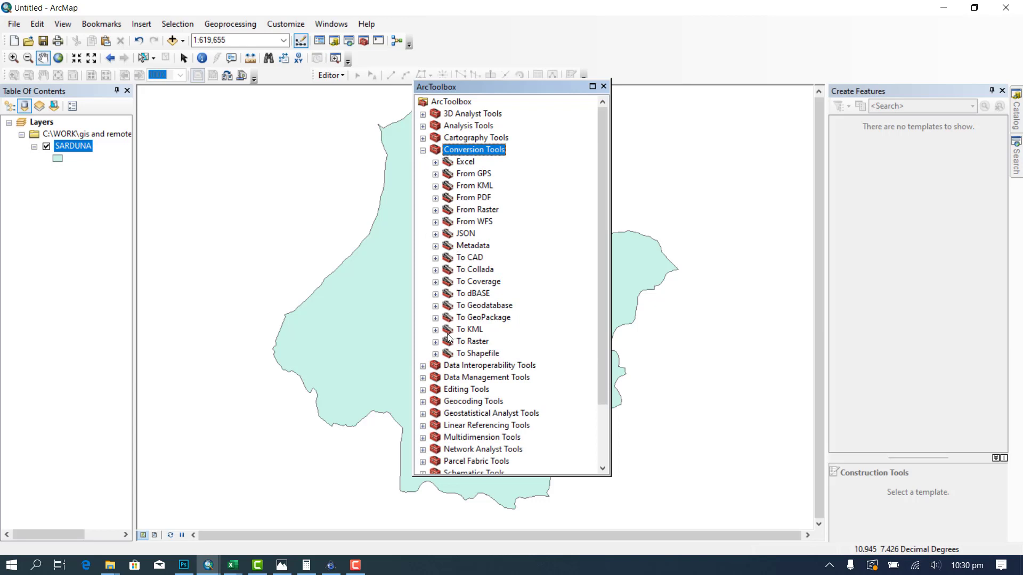
{"action": "left_click", "coordinate": [435, 331]}
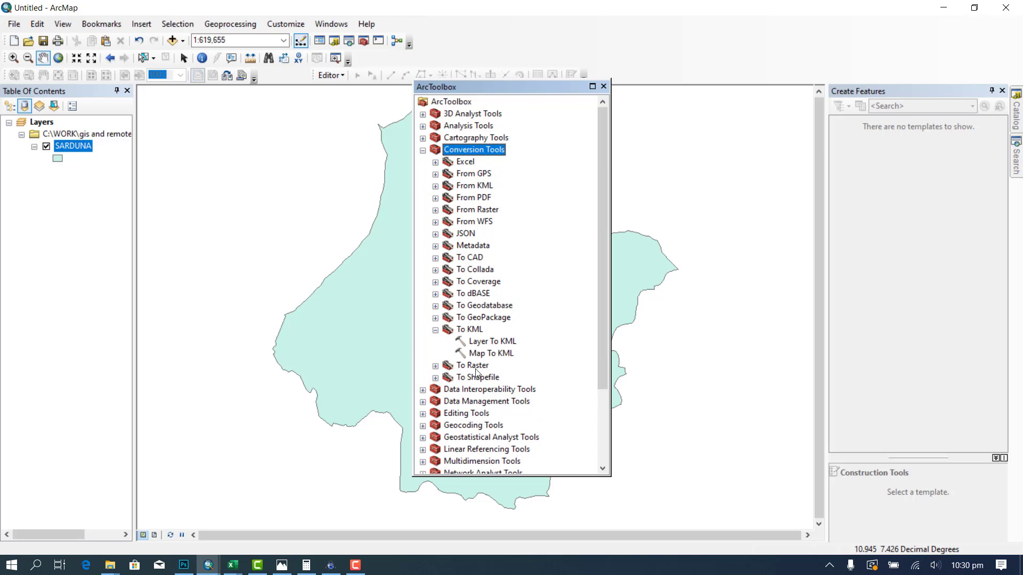
Run Layer To KML on the SARDUNA layer, saving sardunakml.kmz in the lga by lga folder.
{"action": "double_click", "coordinate": [491, 341]}
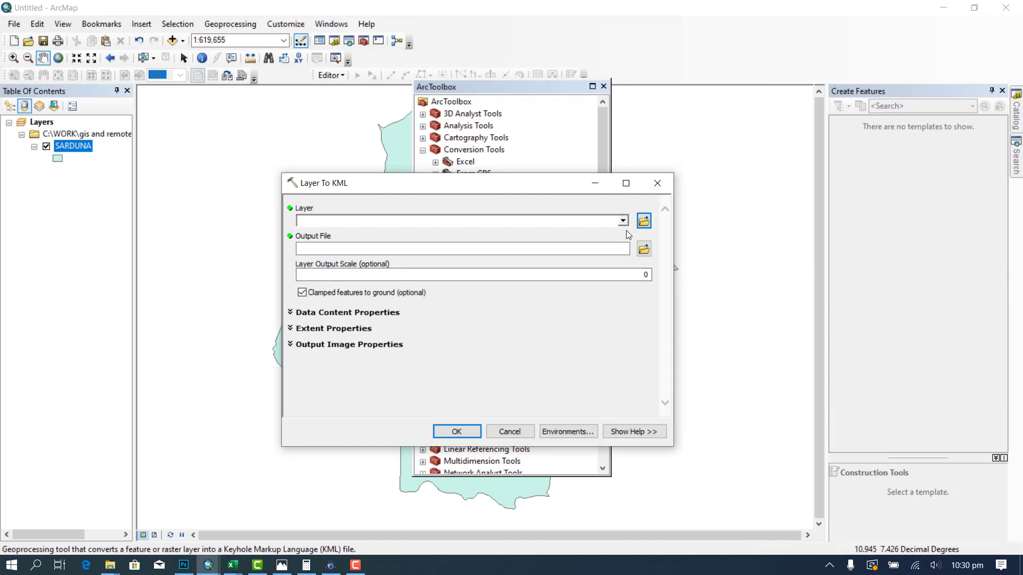
{"action": "left_click", "coordinate": [623, 221]}
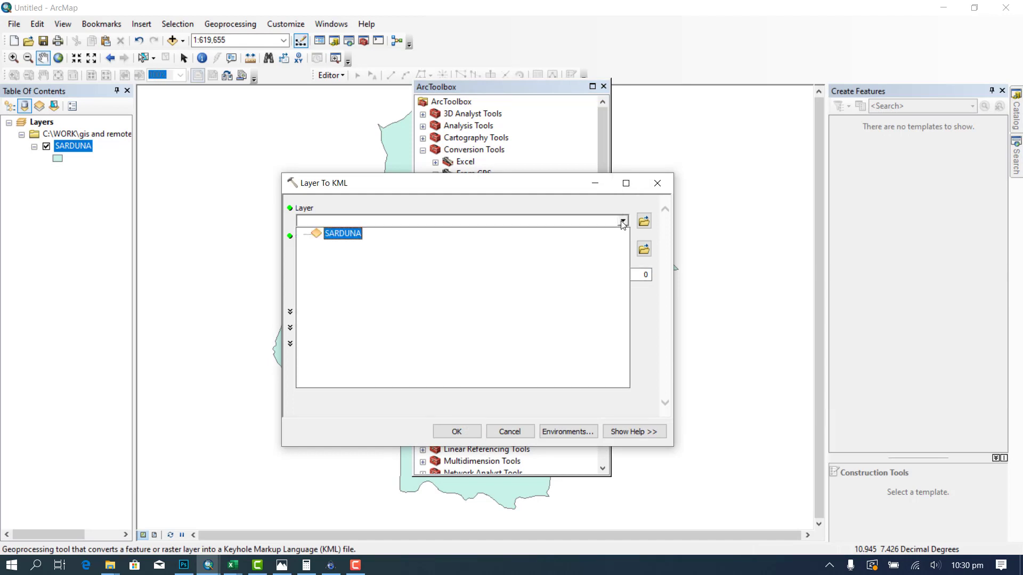
{"action": "left_click", "coordinate": [342, 235]}
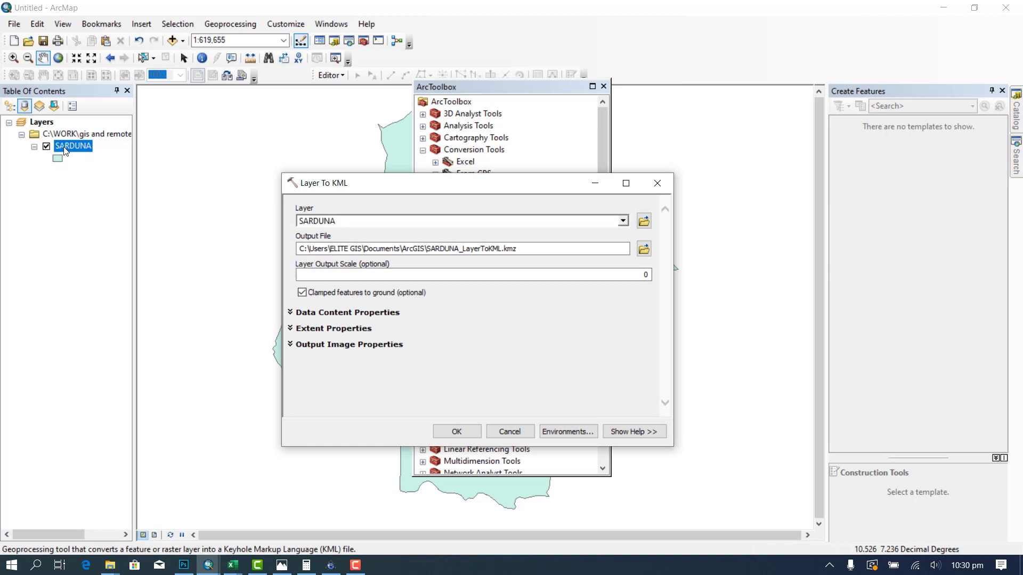
{"action": "left_click_drag", "start_coordinate": [65, 151], "coordinate": [332, 227]}
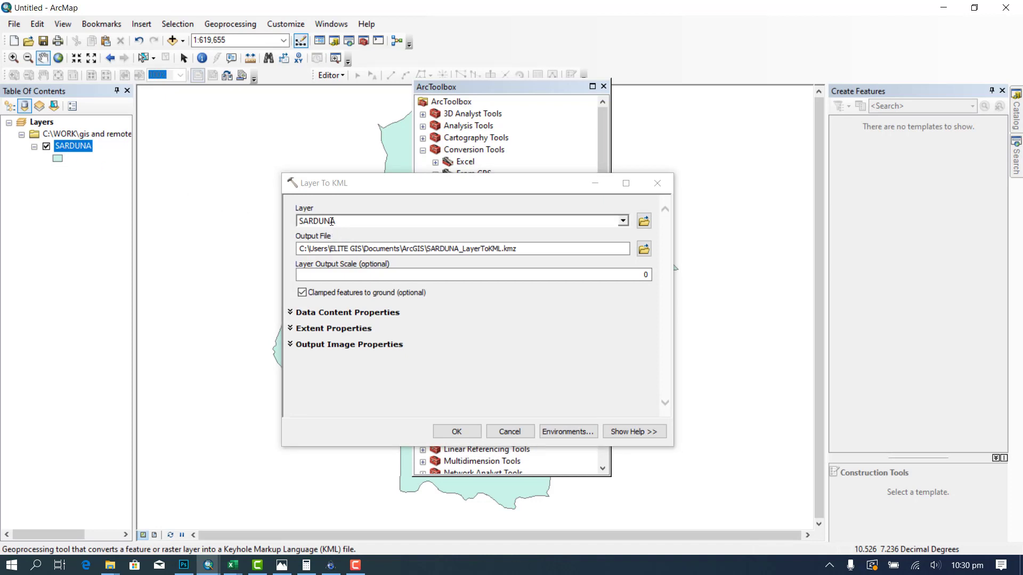
{"action": "left_click", "coordinate": [643, 250]}
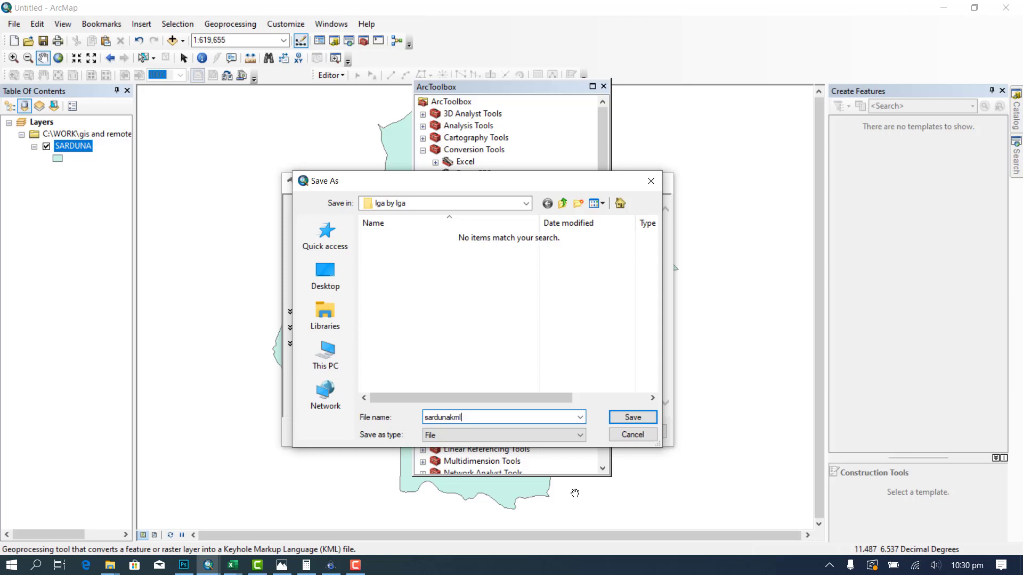
{"action": "left_click", "coordinate": [632, 417]}
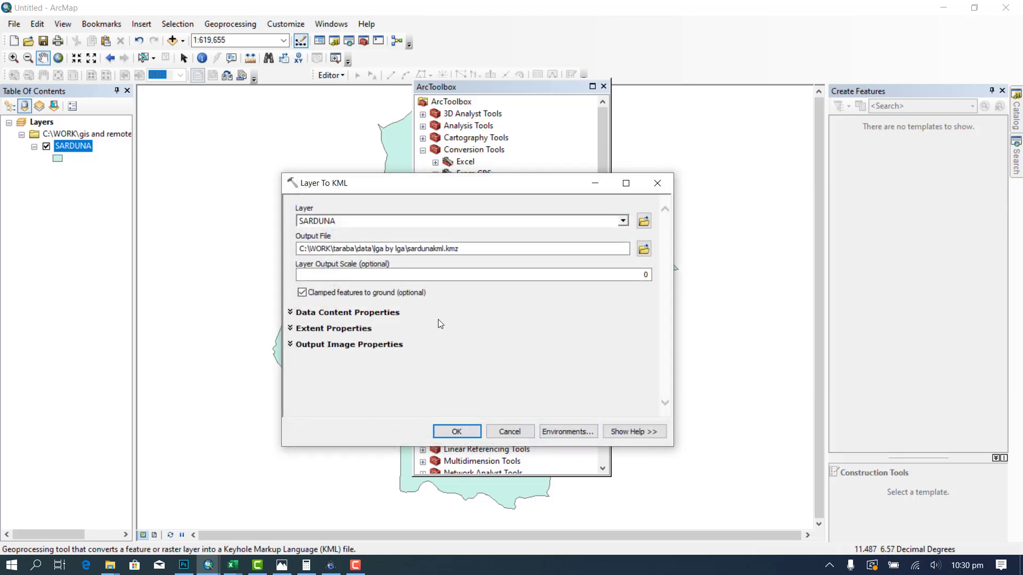
{"action": "left_click", "coordinate": [450, 432]}
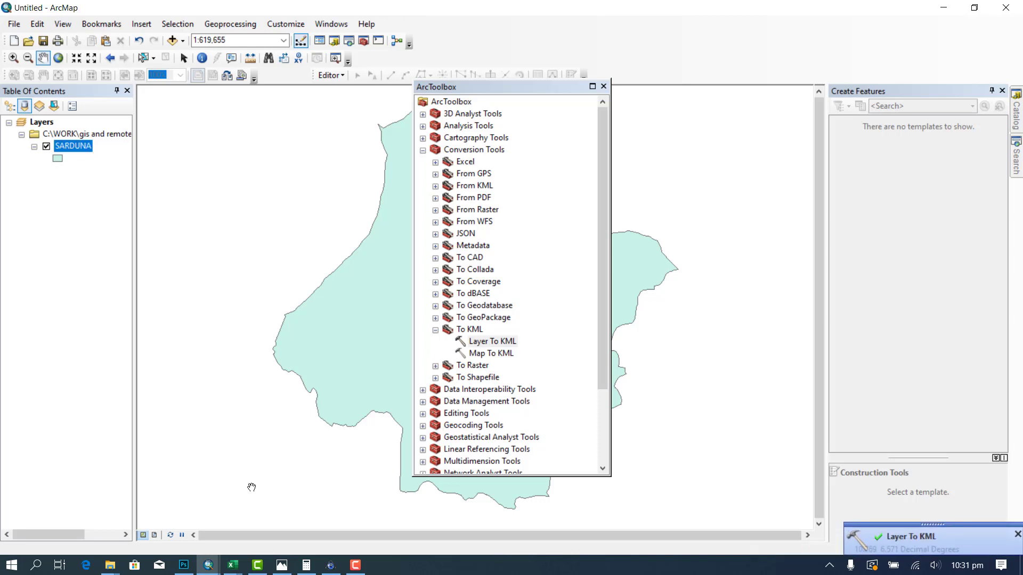
Switch to the taraba Explorer window and open data > lga by lga to find sardunakml.kmz.
{"action": "left_click", "coordinate": [122, 567]}
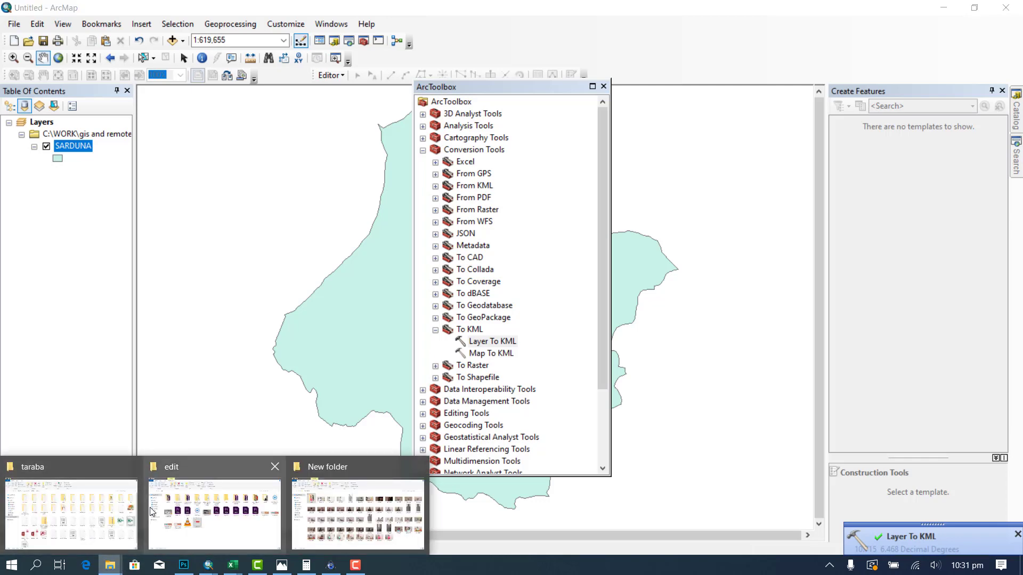
{"action": "left_click", "coordinate": [71, 506]}
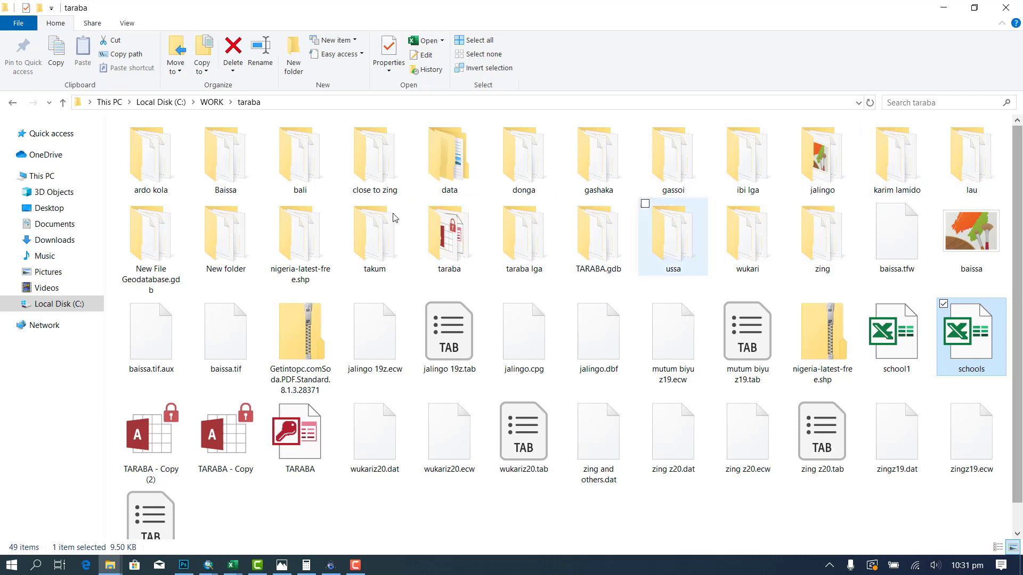
{"action": "left_click", "coordinate": [465, 179]}
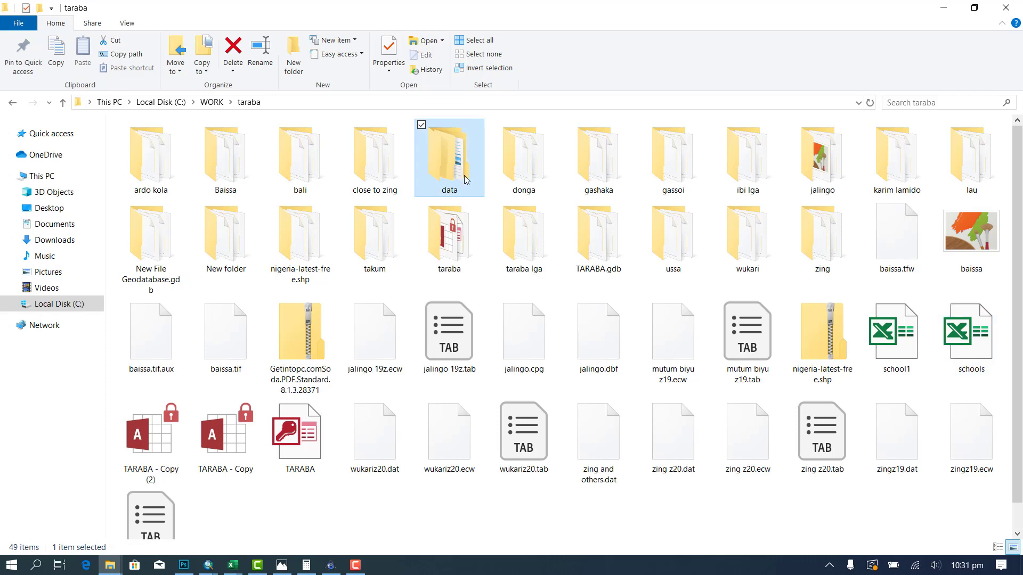
{"action": "double_click", "coordinate": [465, 180]}
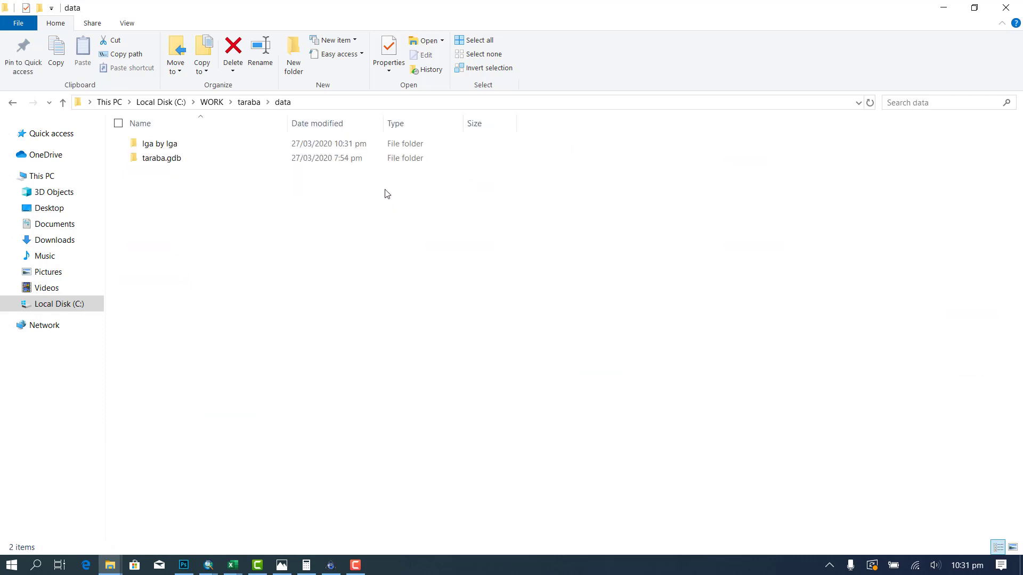
{"action": "double_click", "coordinate": [153, 147]}
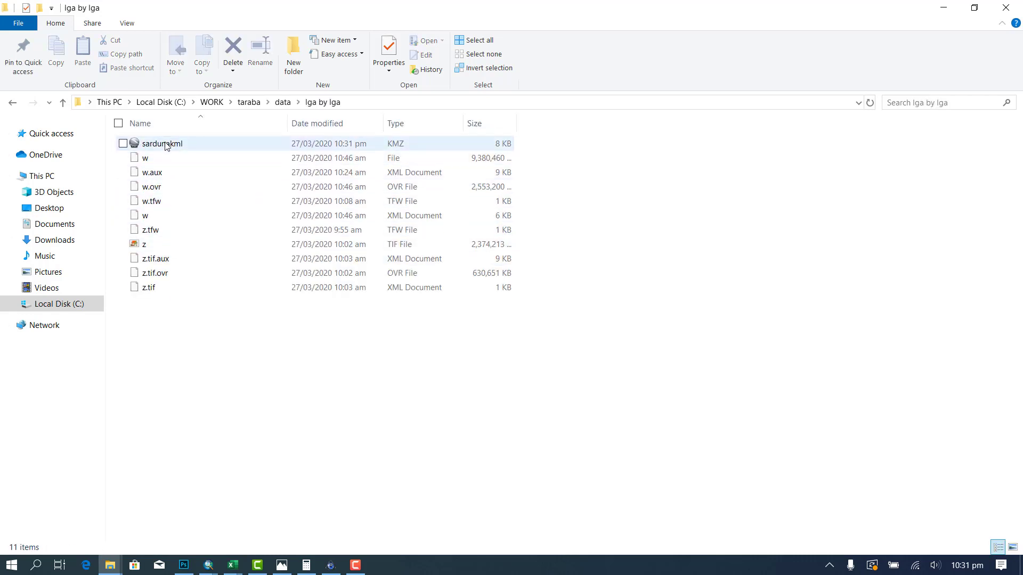
Import sardunakml.kmz with line opacity 0 and width 4, fitting the map to the boundary.
{"action": "left_click_drag", "start_coordinate": [167, 147], "coordinate": [454, 356]}
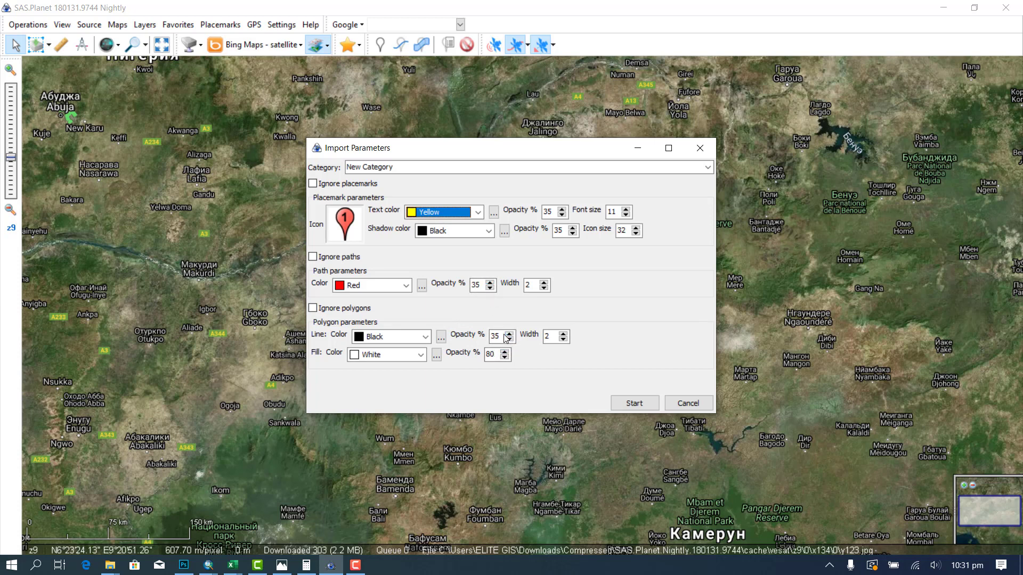
{"action": "left_click_drag", "start_coordinate": [504, 336], "coordinate": [483, 337]}
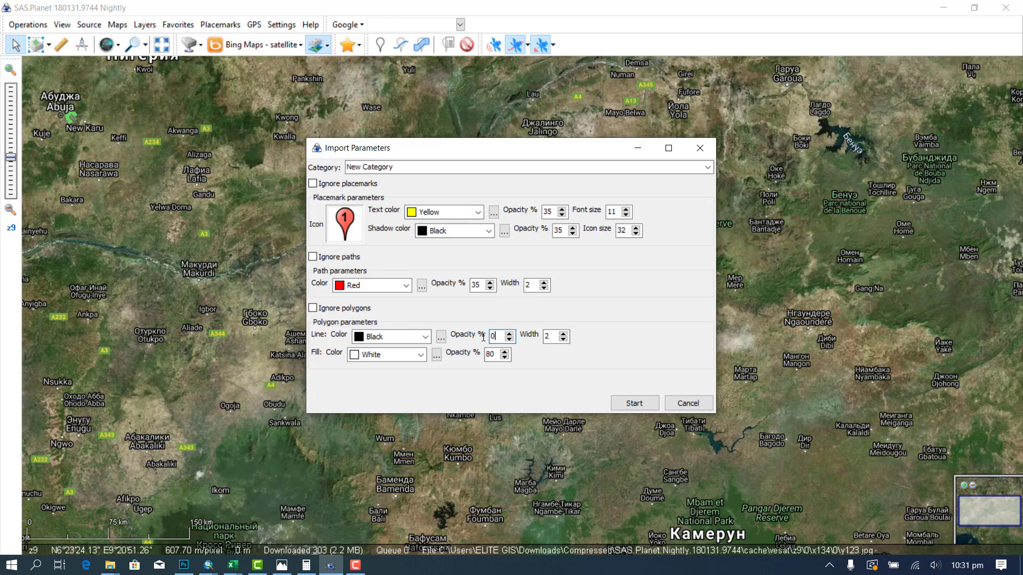
{"action": "left_click", "coordinate": [564, 334]}
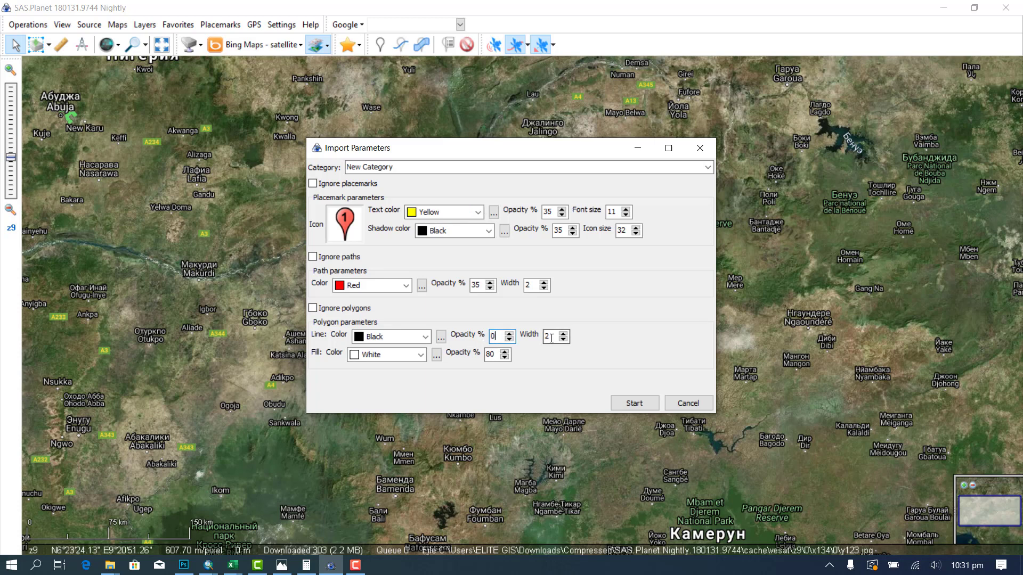
{"action": "left_click", "coordinate": [632, 401]}
{"action": "left_click", "coordinate": [557, 316]}
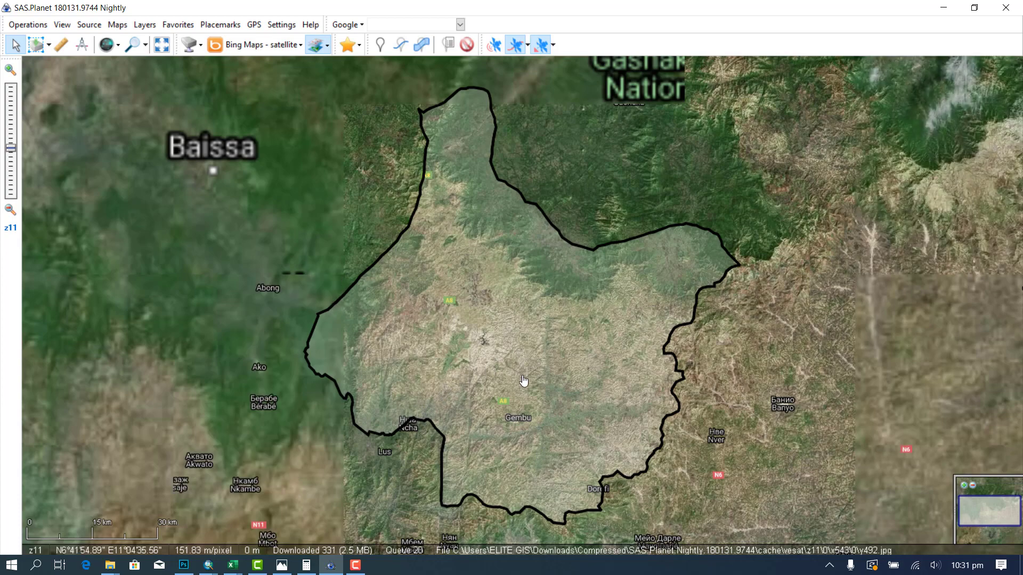
Pan and zoom around the z18 Bing satellite view of SARDUNA so more tiles cache.
{"action": "scroll", "coordinate": [539, 480], "scroll_direction": "down", "scroll_amount": 1}
{"action": "scroll", "coordinate": [535, 486], "scroll_direction": "up", "scroll_amount": 1}
{"action": "scroll", "coordinate": [536, 485], "scroll_direction": "up", "scroll_amount": 1}
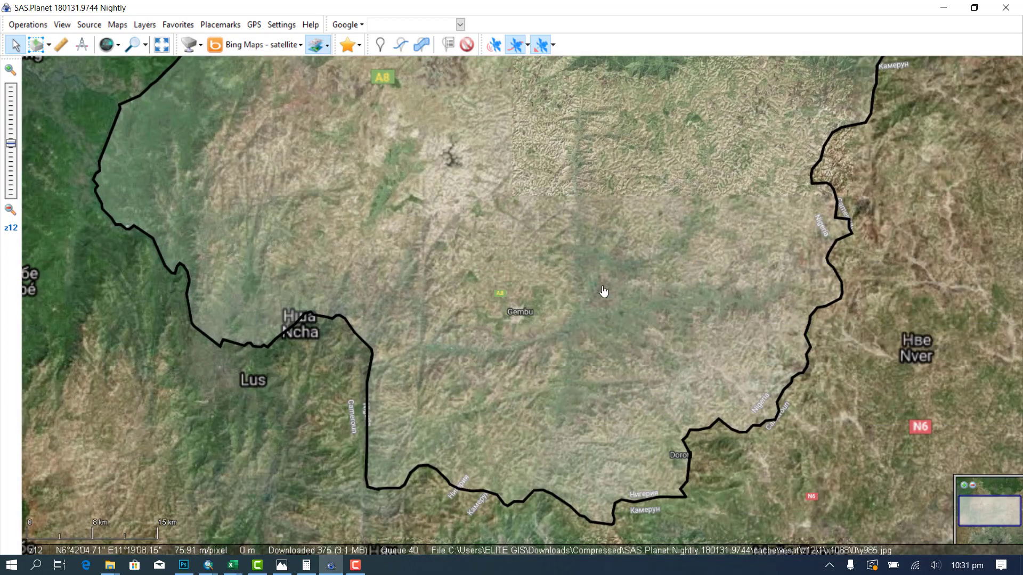
{"action": "left_click_drag", "start_coordinate": [634, 244], "coordinate": [548, 479]}
{"action": "scroll", "coordinate": [185, 190], "scroll_direction": "up", "scroll_amount": 3}
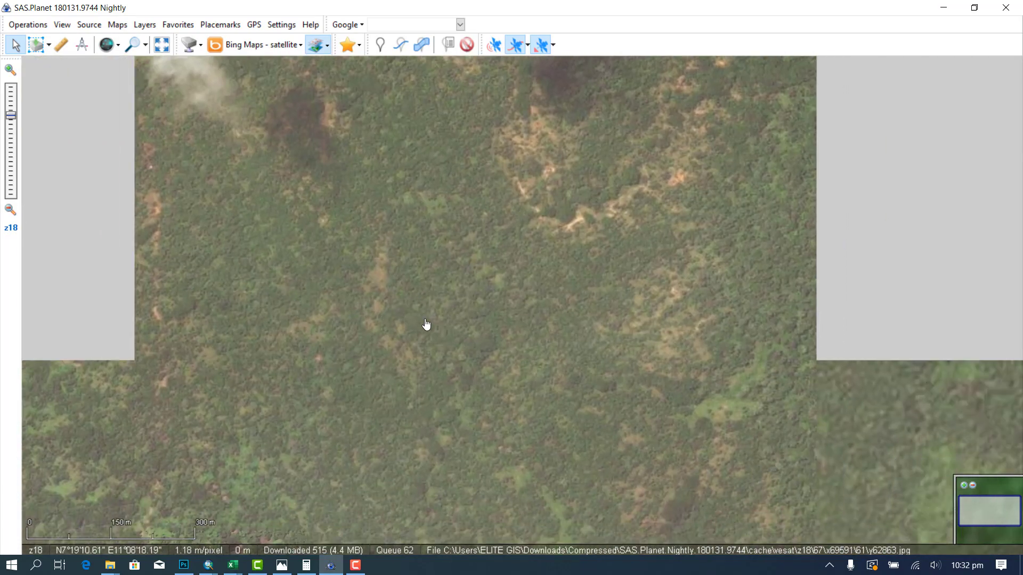
{"action": "left_click_drag", "start_coordinate": [525, 368], "coordinate": [443, 267]}
{"action": "key", "text": "Up"}
{"action": "key", "text": "Left"}
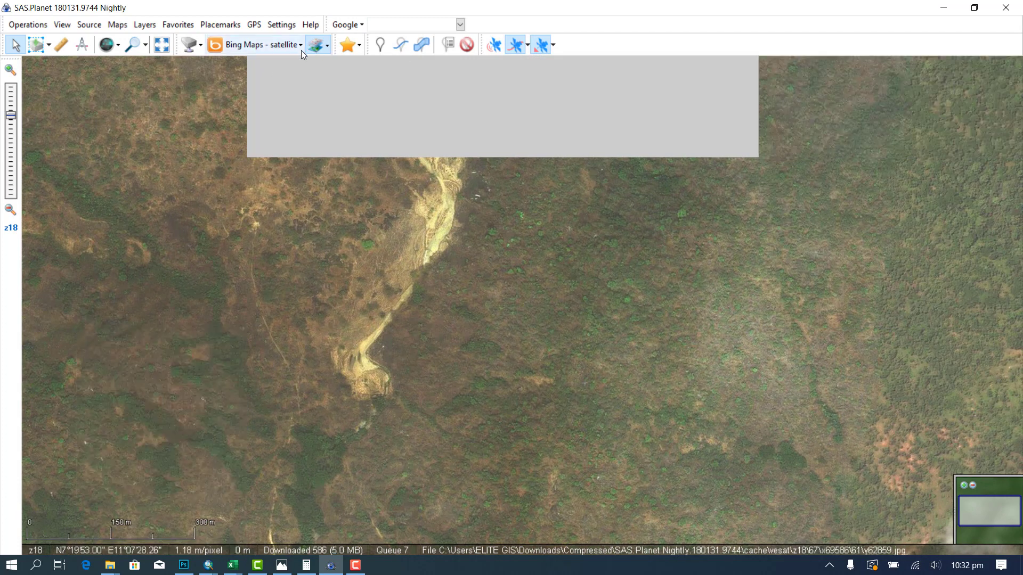
Keep Bing Maps - satellite as the source and show tile coverage for z18.
{"action": "left_click", "coordinate": [300, 45]}
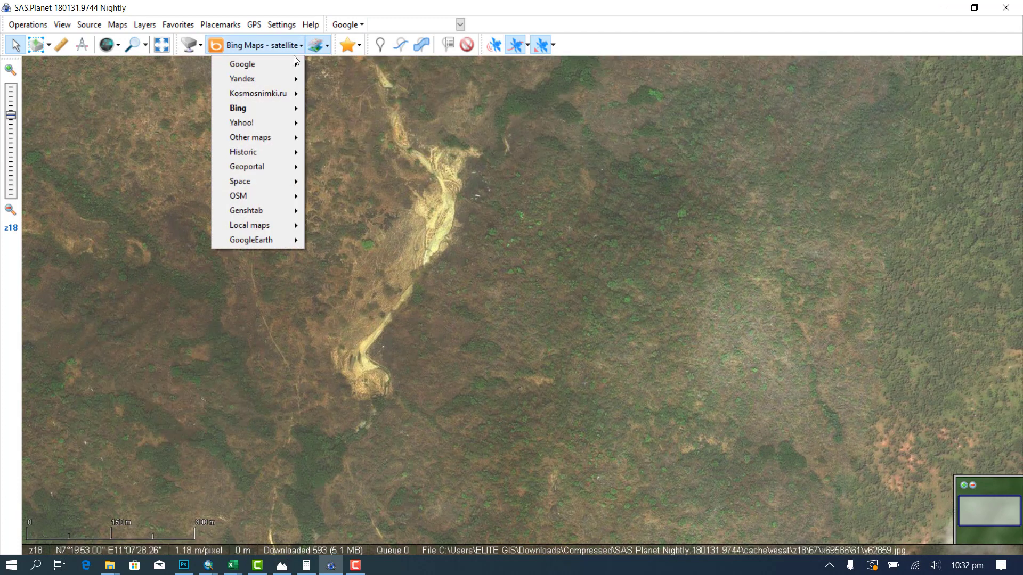
{"action": "mouse_move", "coordinate": [265, 108]}
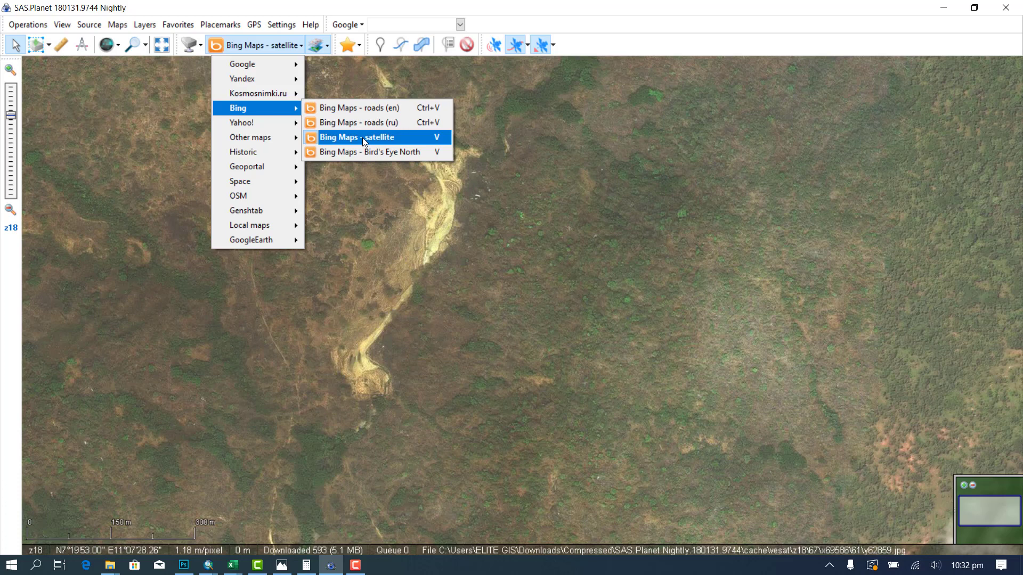
{"action": "left_click", "coordinate": [362, 137]}
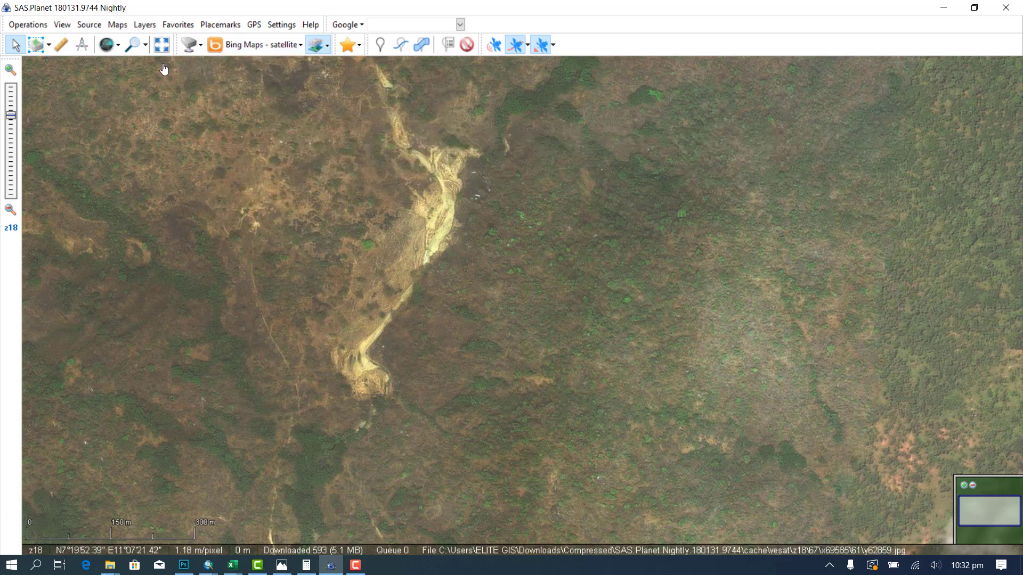
{"action": "left_click", "coordinate": [117, 46]}
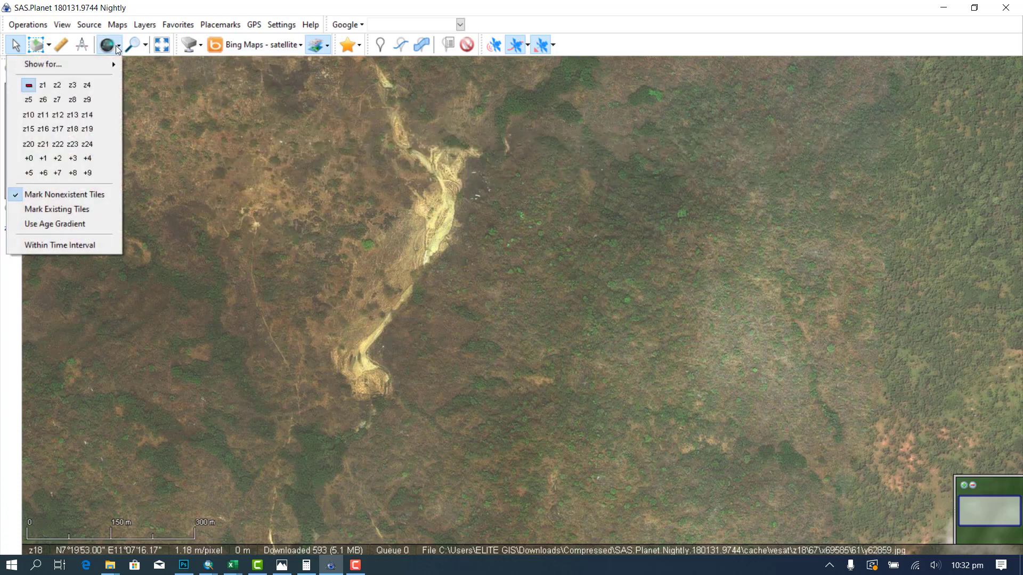
{"action": "left_click", "coordinate": [73, 128]}
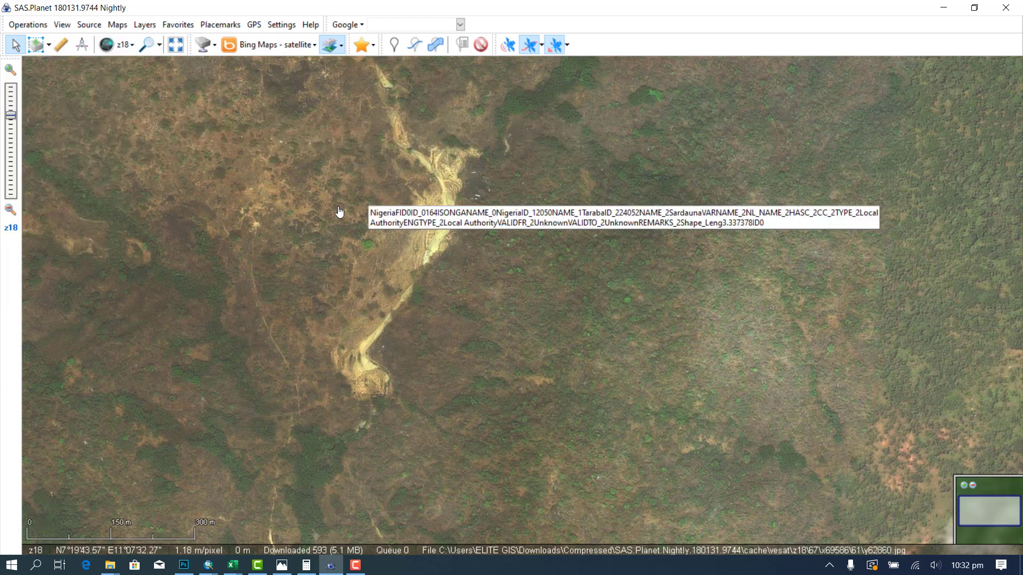
Toggle the Traffic (Google Maps) overlay layer.
{"action": "left_click_drag", "start_coordinate": [288, 200], "coordinate": [582, 350]}
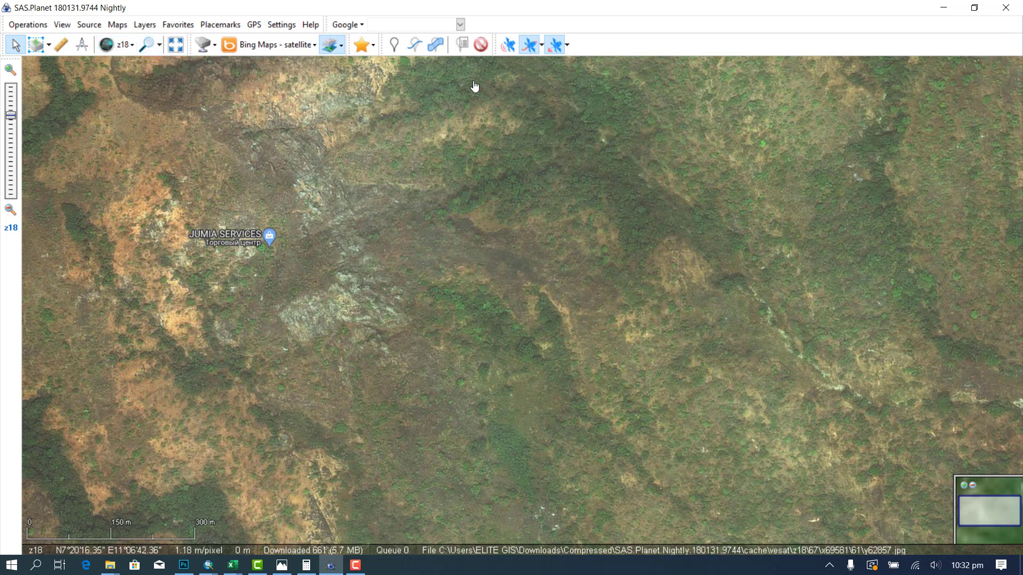
{"action": "left_click", "coordinate": [342, 46]}
{"action": "mouse_move", "coordinate": [292, 85]}
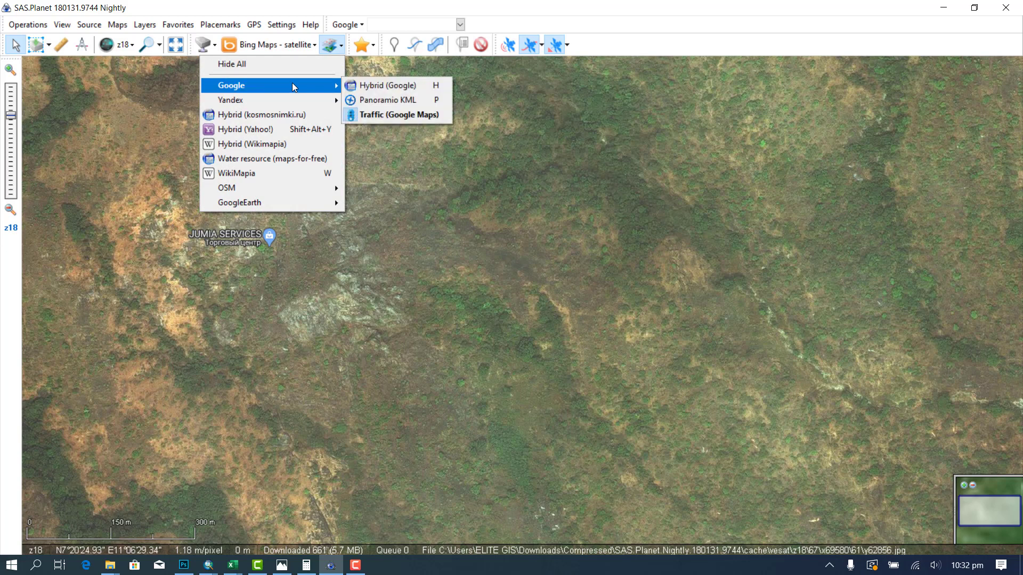
{"action": "left_click", "coordinate": [384, 114]}
{"action": "left_click", "coordinate": [331, 48]}
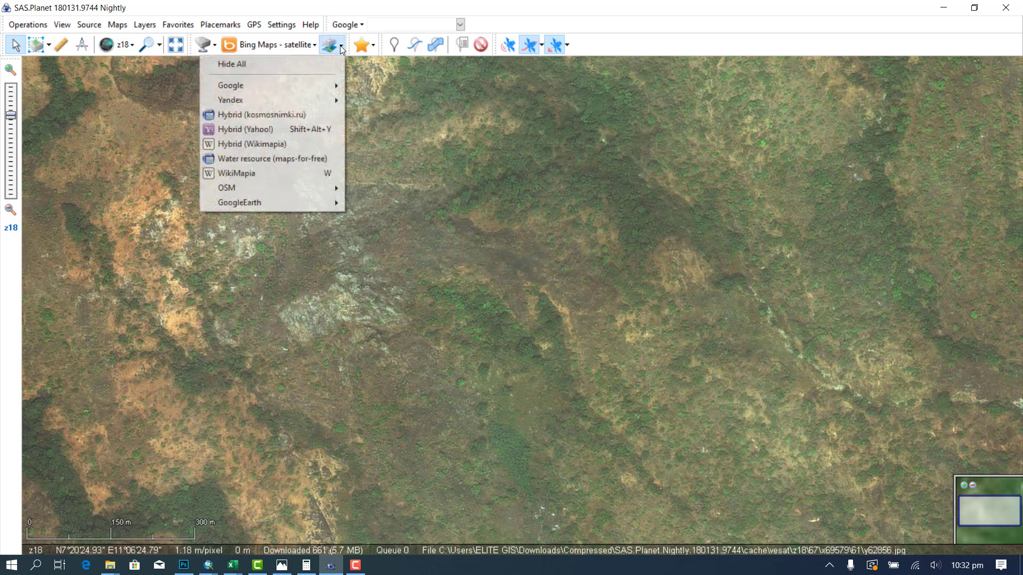
Toggle Google Traffic again and zoom out to z11 to see the whole SARDUNA outline.
{"action": "mouse_move", "coordinate": [292, 85]}
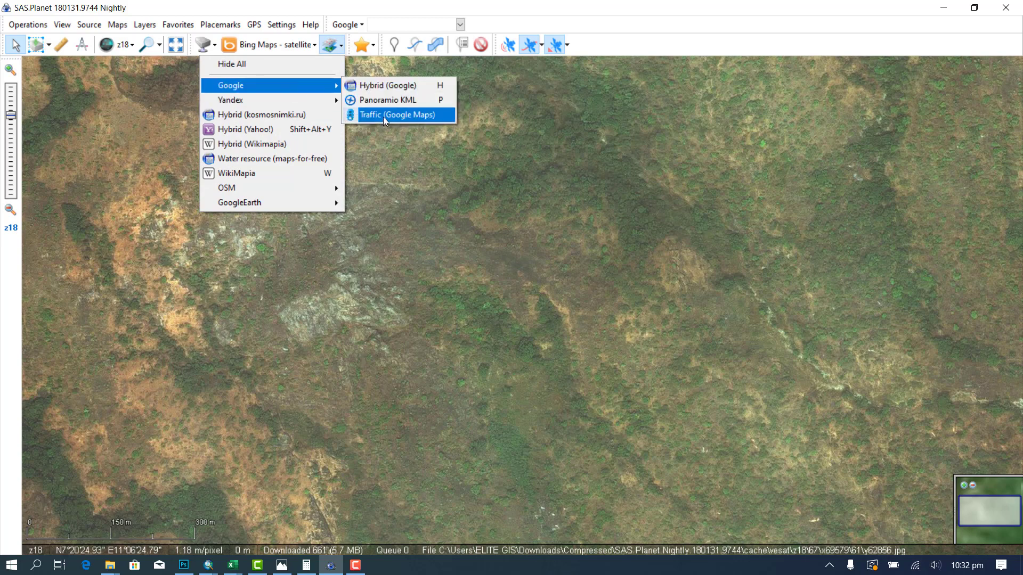
{"action": "left_click", "coordinate": [383, 117]}
{"action": "left_click_drag", "start_coordinate": [405, 320], "coordinate": [710, 190]}
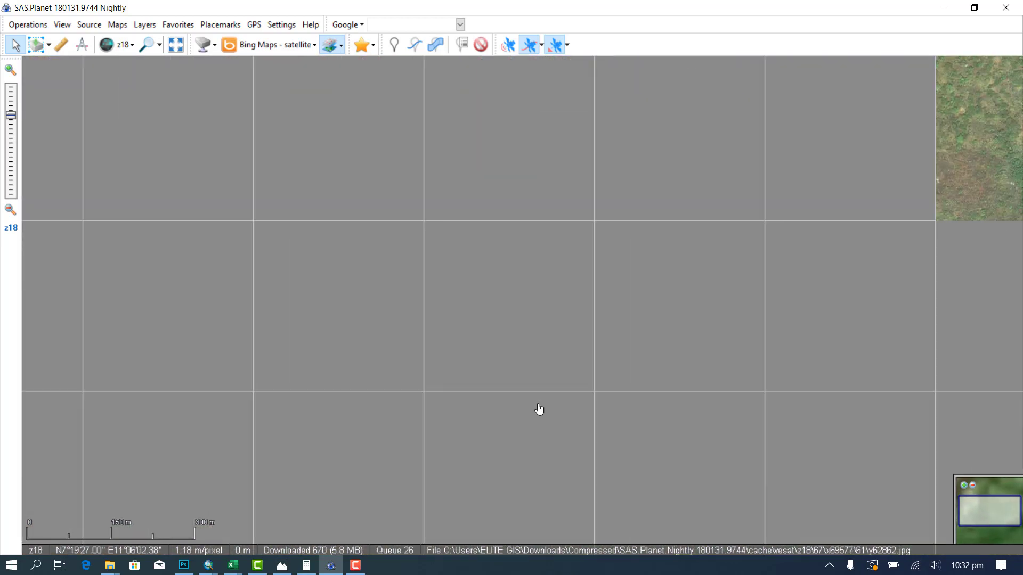
{"action": "scroll", "coordinate": [520, 391], "scroll_direction": "down", "scroll_amount": 3}
{"action": "scroll", "coordinate": [513, 381], "scroll_direction": "down", "scroll_amount": 2}
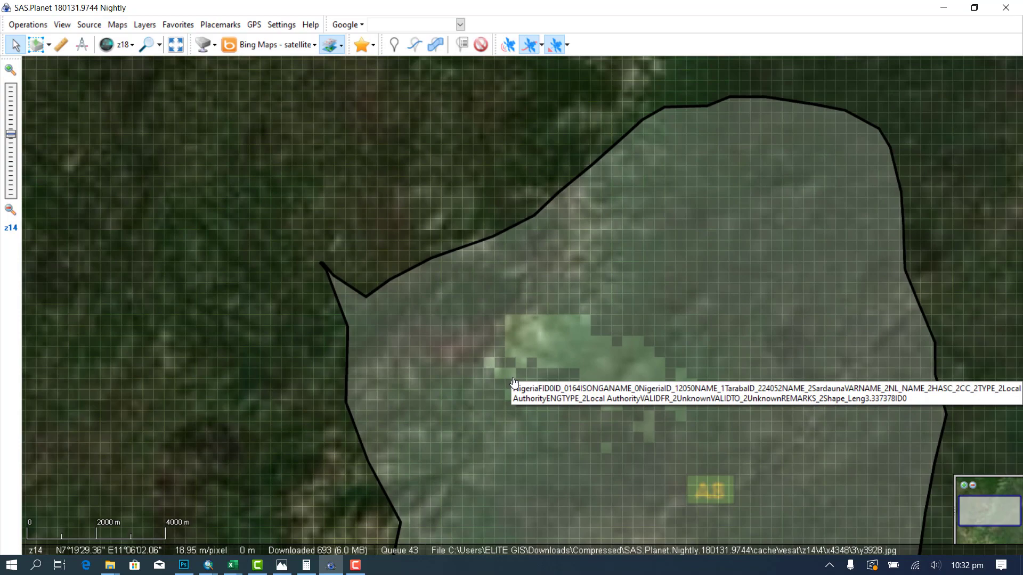
{"action": "scroll", "coordinate": [581, 402], "scroll_direction": "down", "scroll_amount": 1}
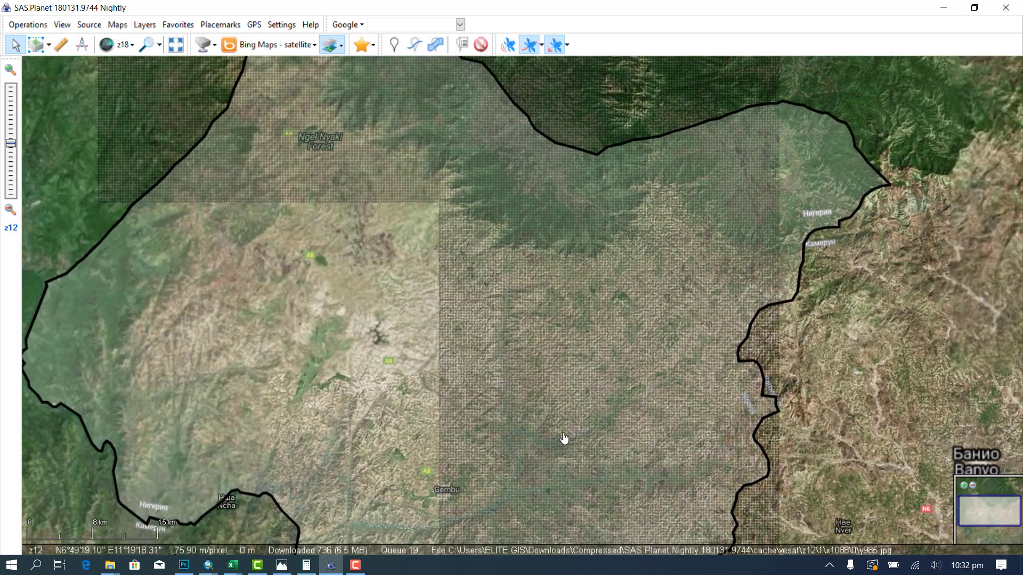
{"action": "scroll", "coordinate": [428, 371], "scroll_direction": "down", "scroll_amount": 1}
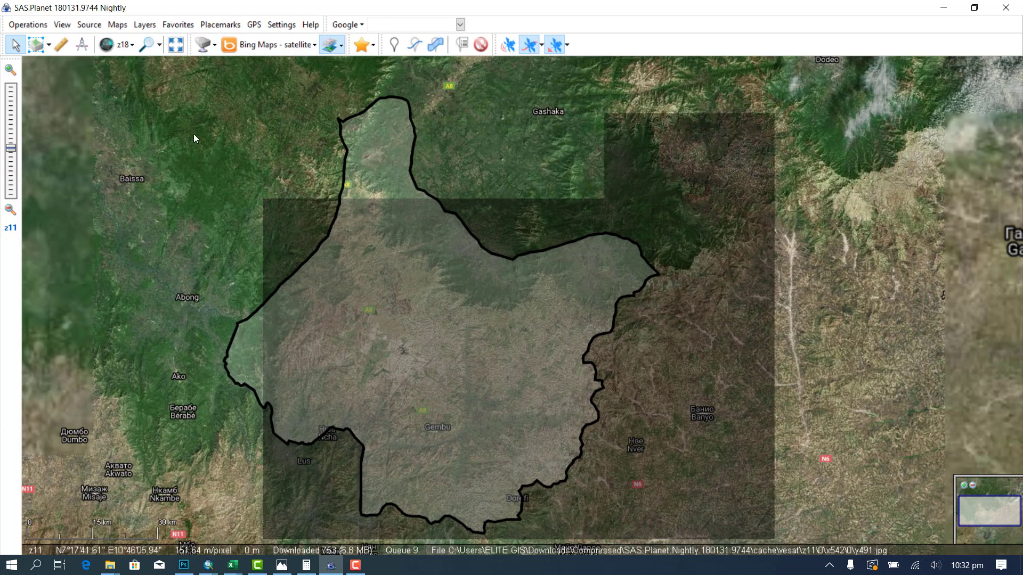
Start a polygonal selection, placing vertices along the west, north-west and north-east edges of the outline.
{"action": "left_click", "coordinate": [48, 46]}
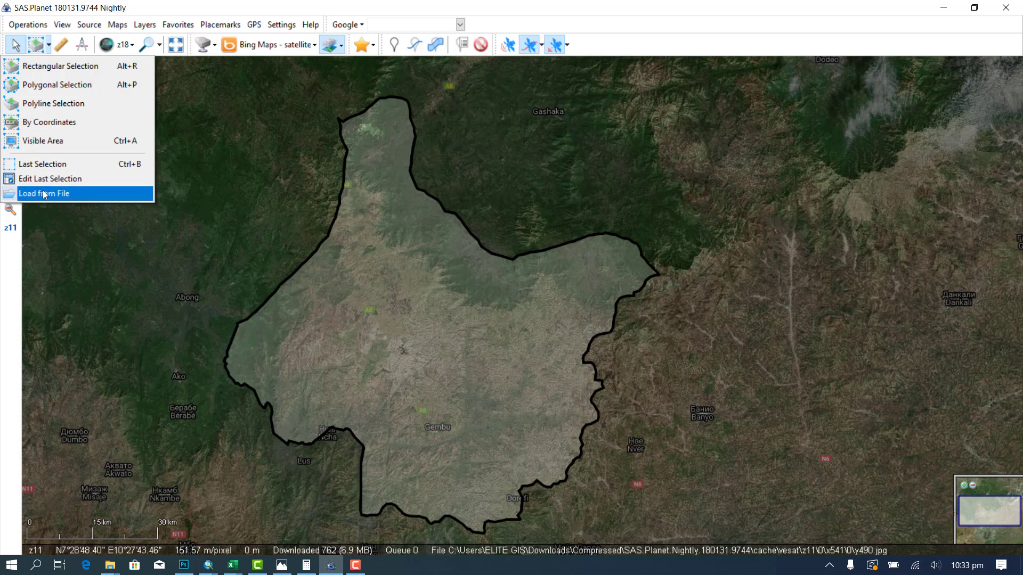
{"action": "left_click", "coordinate": [48, 84]}
{"action": "left_click", "coordinate": [198, 347]}
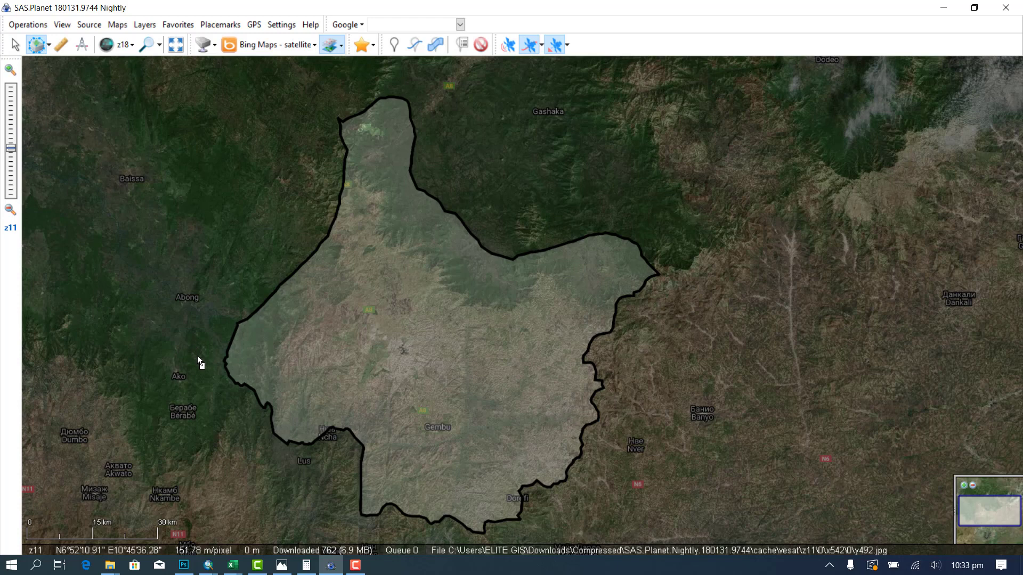
{"action": "left_click", "coordinate": [244, 276]}
{"action": "left_click", "coordinate": [286, 224]}
{"action": "left_click", "coordinate": [305, 168]}
{"action": "left_click", "coordinate": [313, 135]}
{"action": "left_click", "coordinate": [321, 116]}
{"action": "left_click", "coordinate": [362, 80]}
{"action": "left_click", "coordinate": [369, 76]}
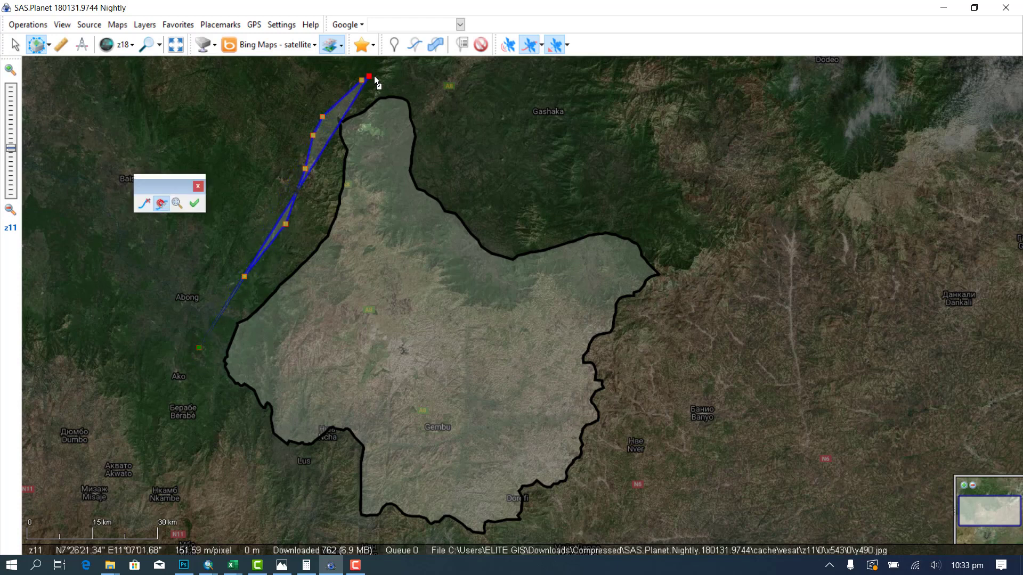
{"action": "left_click", "coordinate": [377, 76]}
{"action": "left_click", "coordinate": [423, 97]}
{"action": "left_click", "coordinate": [444, 154]}
{"action": "left_click", "coordinate": [468, 191]}
{"action": "left_click", "coordinate": [483, 208]}
{"action": "left_click", "coordinate": [513, 223]}
{"action": "left_click", "coordinate": [551, 223]}
{"action": "left_click", "coordinate": [581, 219]}
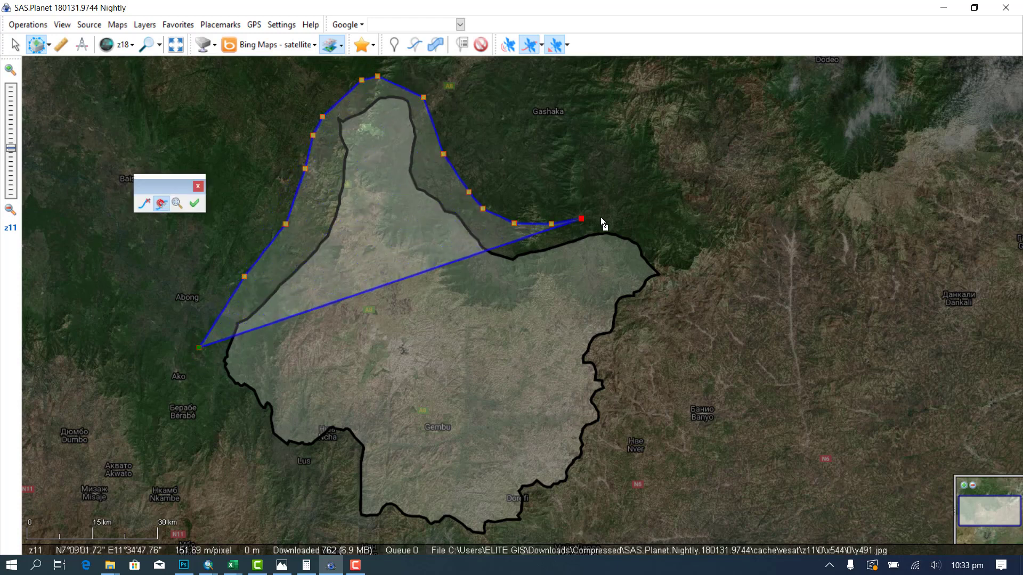
Trace the east, south and south-west edges, including the notch near Lus, and finish the polygon.
{"action": "left_click", "coordinate": [615, 219]}
{"action": "left_click", "coordinate": [660, 244]}
{"action": "left_click", "coordinate": [690, 277]}
{"action": "left_click", "coordinate": [687, 319]}
{"action": "left_click", "coordinate": [664, 346]}
{"action": "left_click", "coordinate": [641, 359]}
{"action": "left_click", "coordinate": [626, 403]}
{"action": "left_click", "coordinate": [616, 445]}
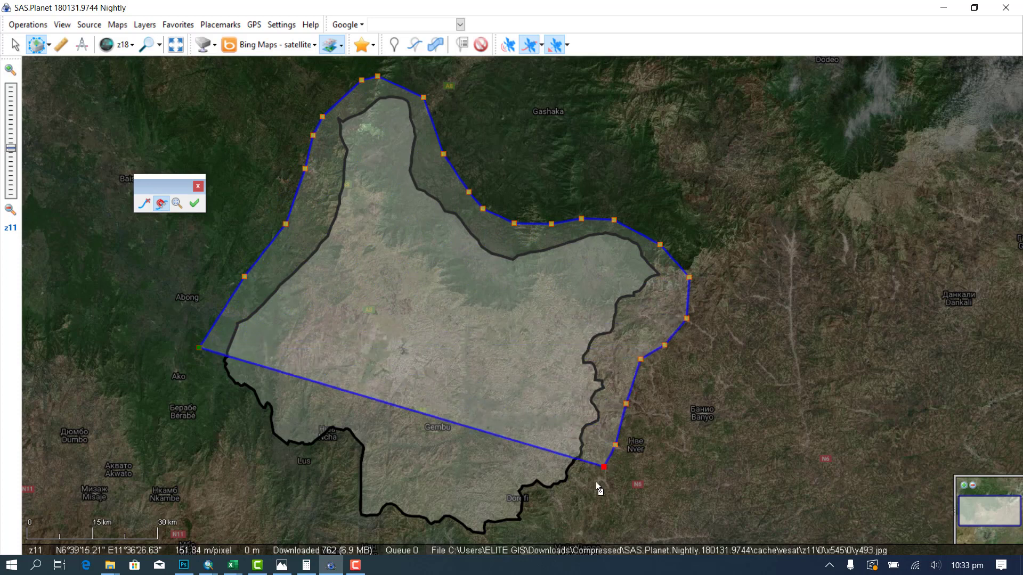
{"action": "left_click", "coordinate": [591, 488]}
{"action": "left_click", "coordinate": [536, 538]}
{"action": "left_click", "coordinate": [445, 530]}
{"action": "left_click", "coordinate": [390, 534]}
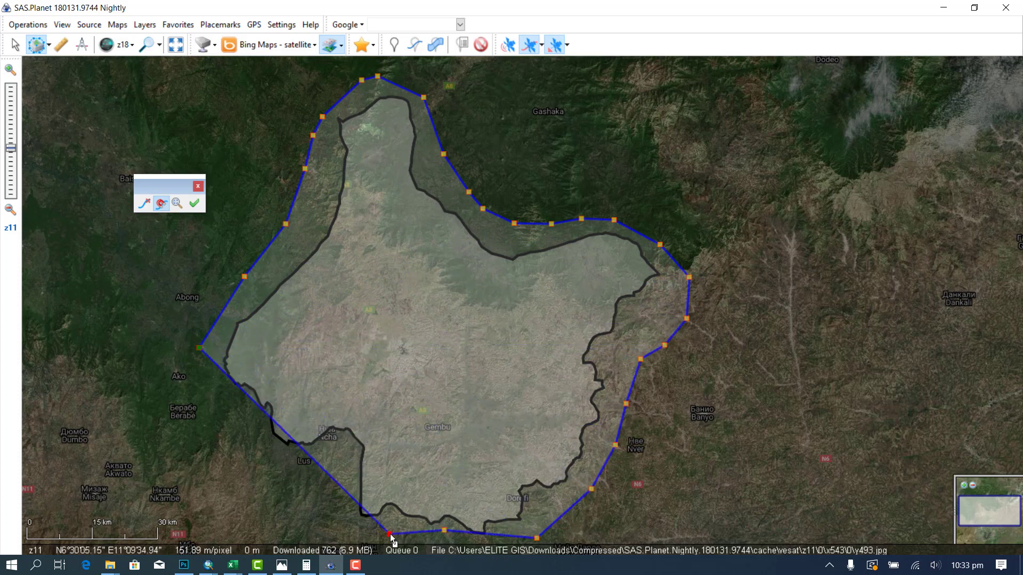
{"action": "left_click", "coordinate": [343, 522]}
{"action": "left_click", "coordinate": [333, 465]}
{"action": "left_click", "coordinate": [341, 448]}
{"action": "left_click", "coordinate": [309, 458]}
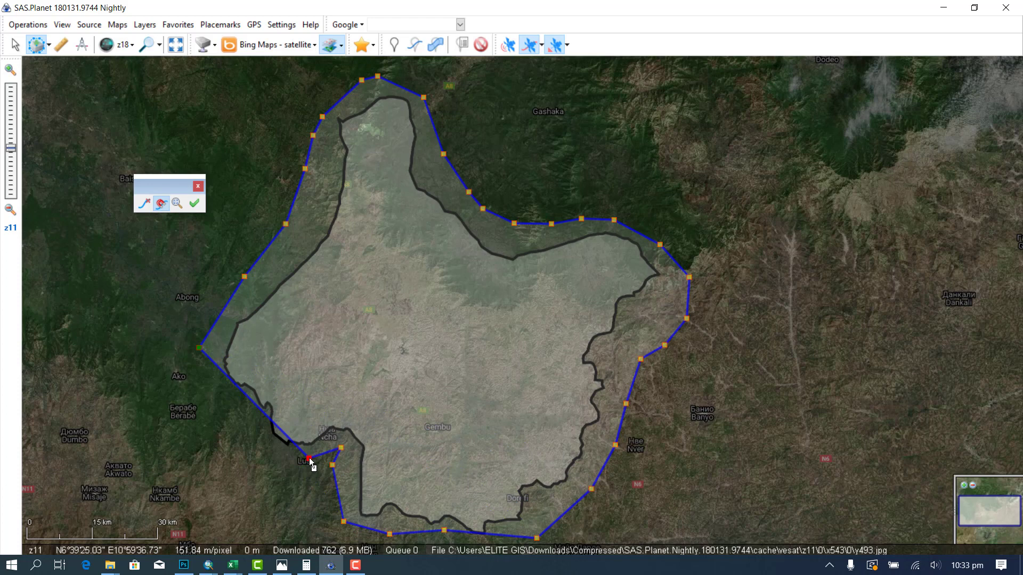
{"action": "left_click", "coordinate": [282, 455]}
{"action": "left_click", "coordinate": [253, 427]}
{"action": "left_click", "coordinate": [238, 405]}
{"action": "left_click", "coordinate": [223, 382]}
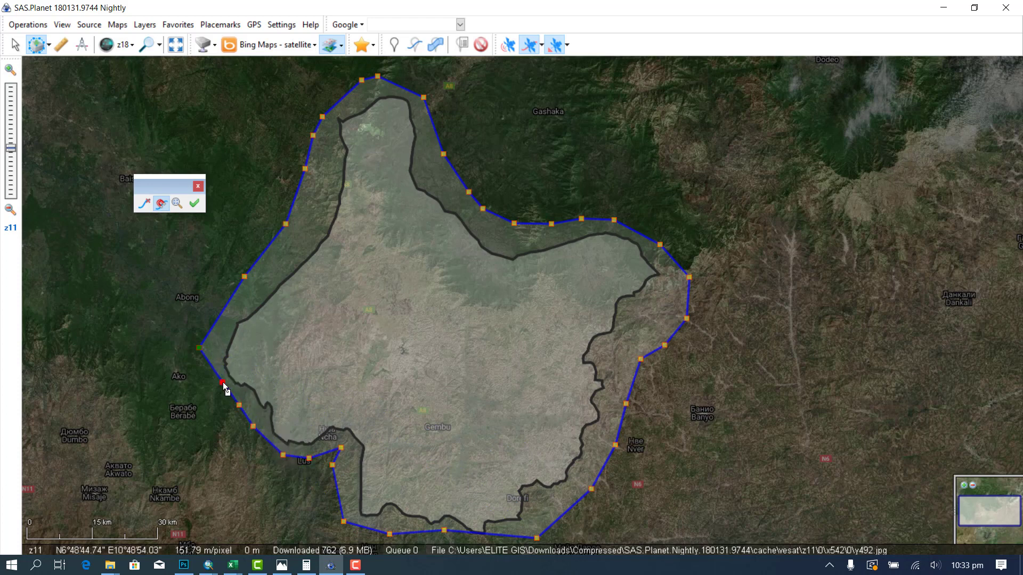
{"action": "left_click", "coordinate": [194, 203]}
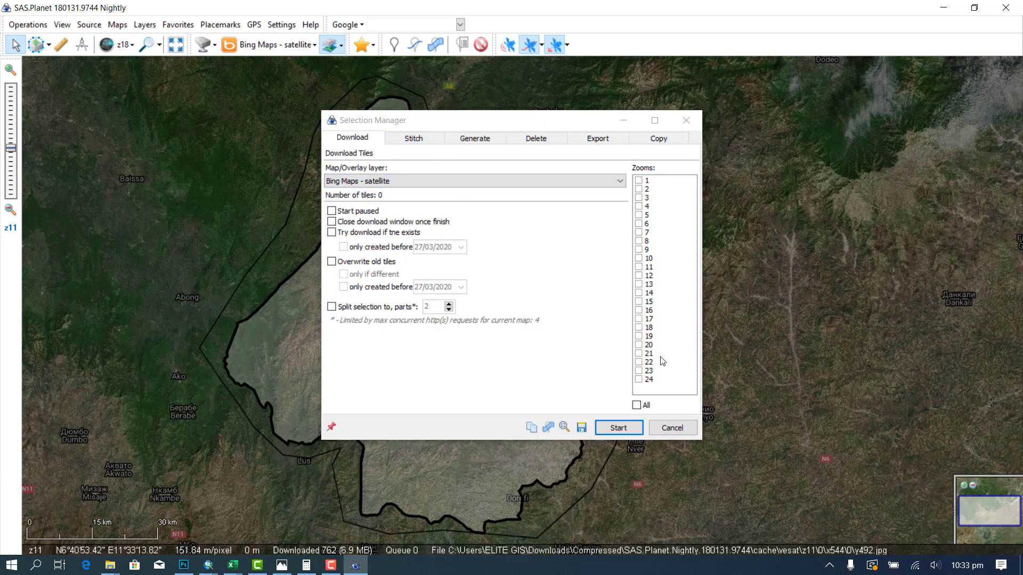
Start the zoom 18 Bing satellite tile download for the selection, then quit it.
{"action": "left_click", "coordinate": [639, 328]}
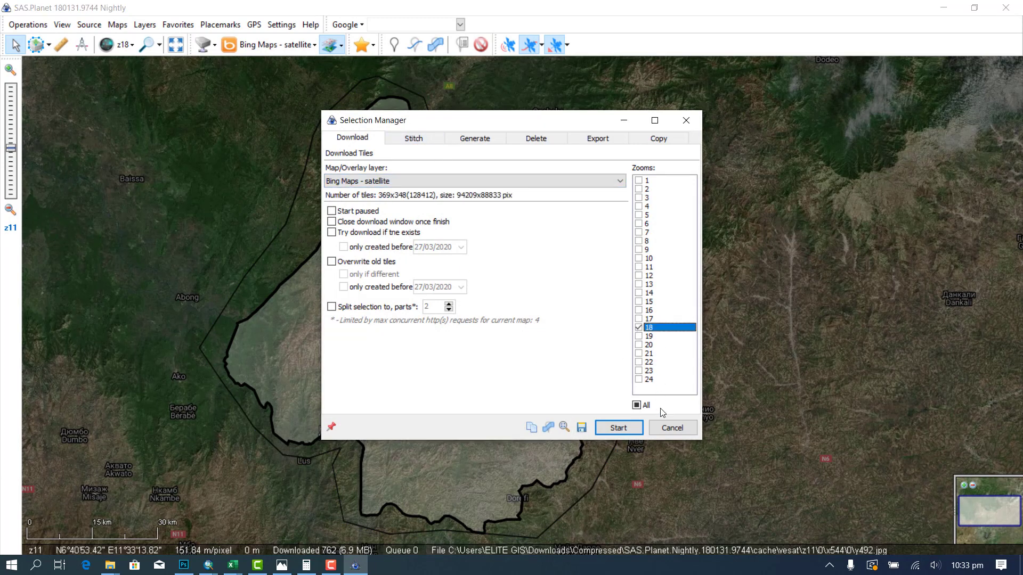
{"action": "left_click", "coordinate": [620, 426]}
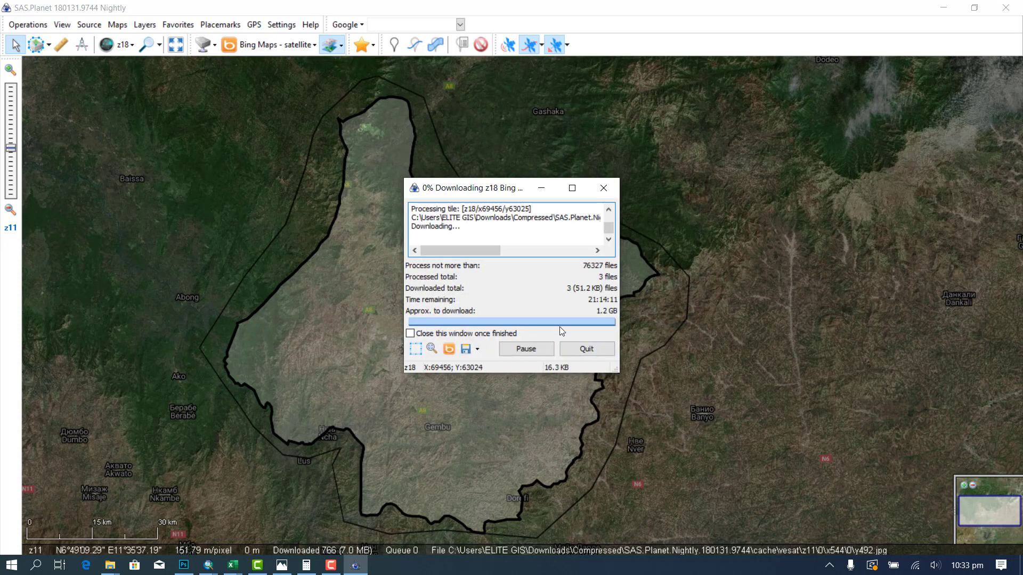
{"action": "left_click", "coordinate": [587, 351]}
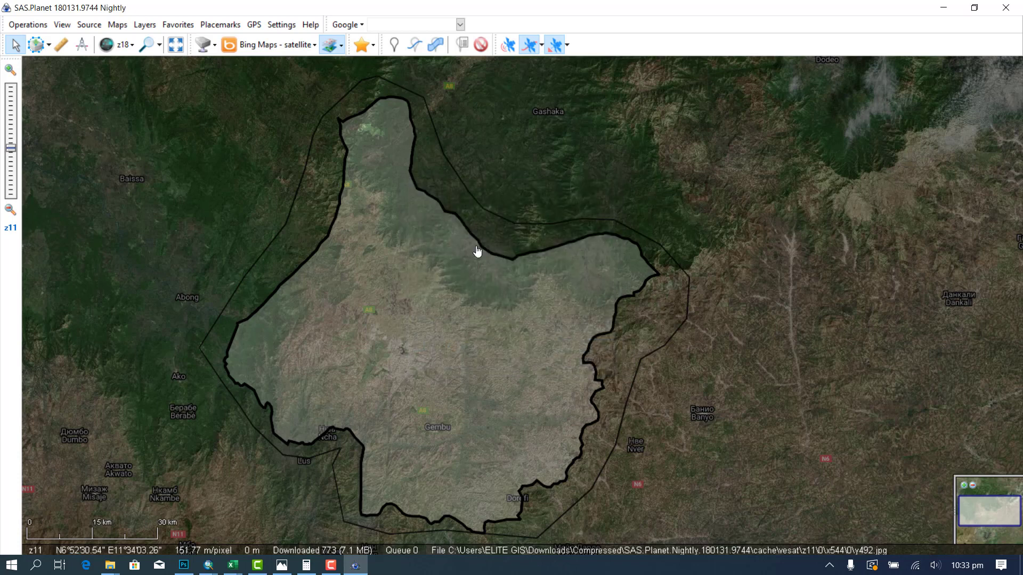
Reopen the last selection and set the Stitch output format to ECW.
{"action": "left_click", "coordinate": [48, 46]}
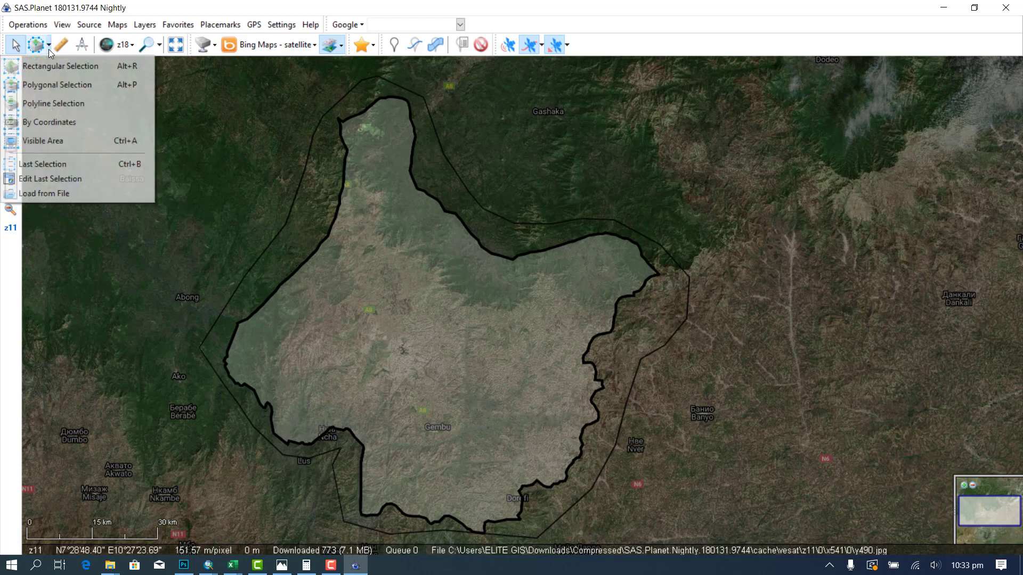
{"action": "left_click", "coordinate": [52, 165]}
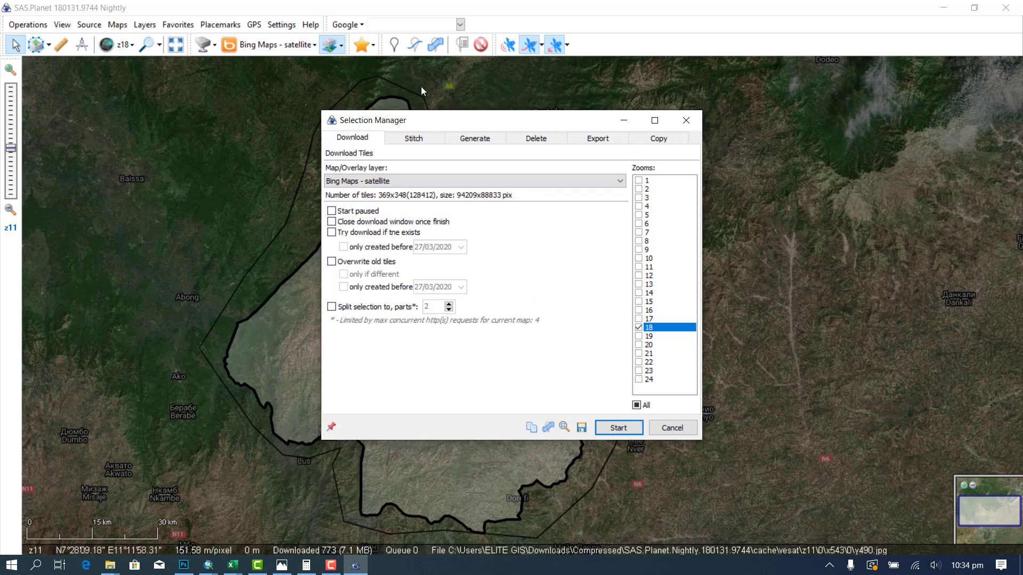
{"action": "left_click", "coordinate": [414, 139]}
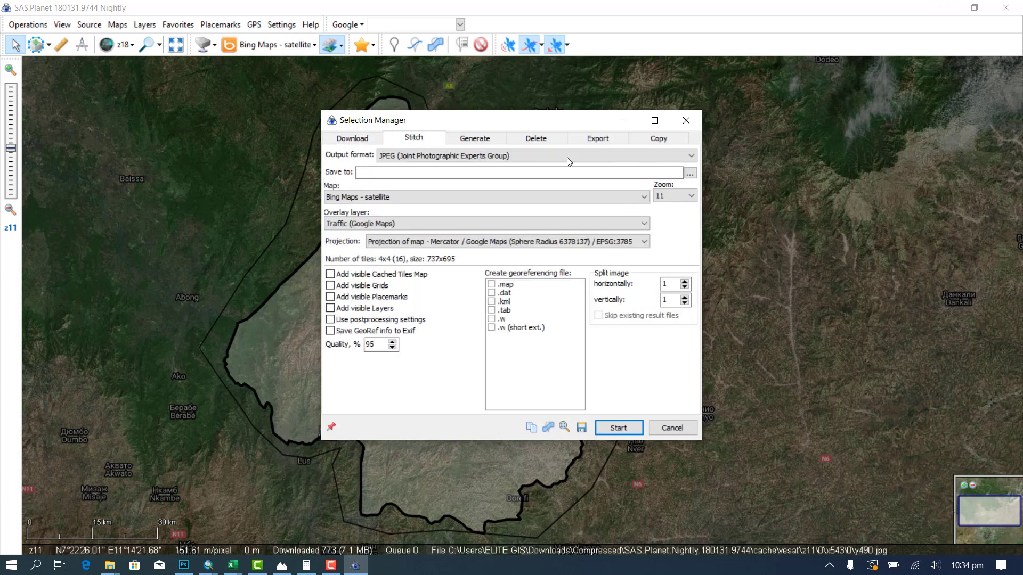
{"action": "left_click", "coordinate": [690, 156]}
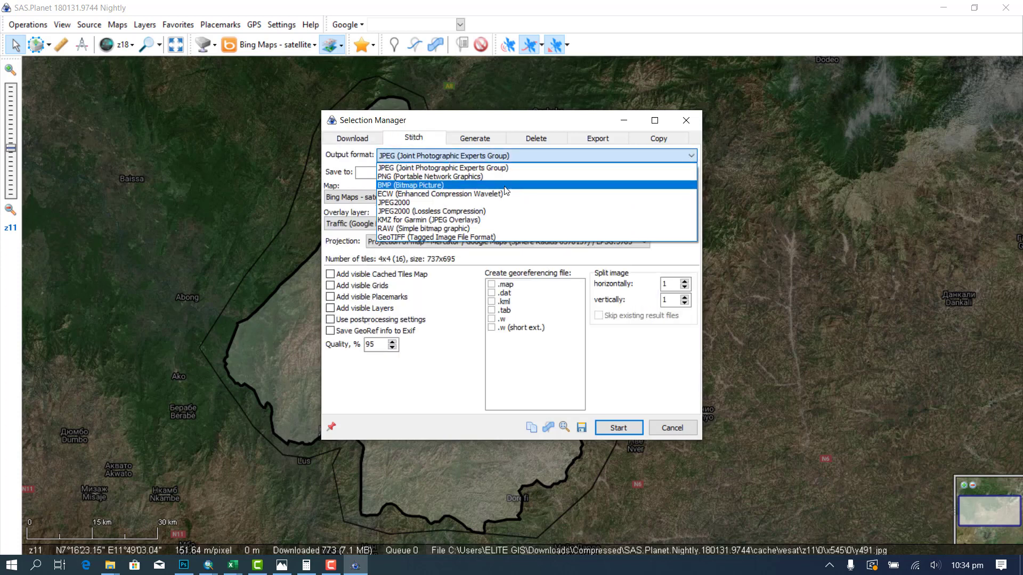
{"action": "left_click", "coordinate": [475, 195]}
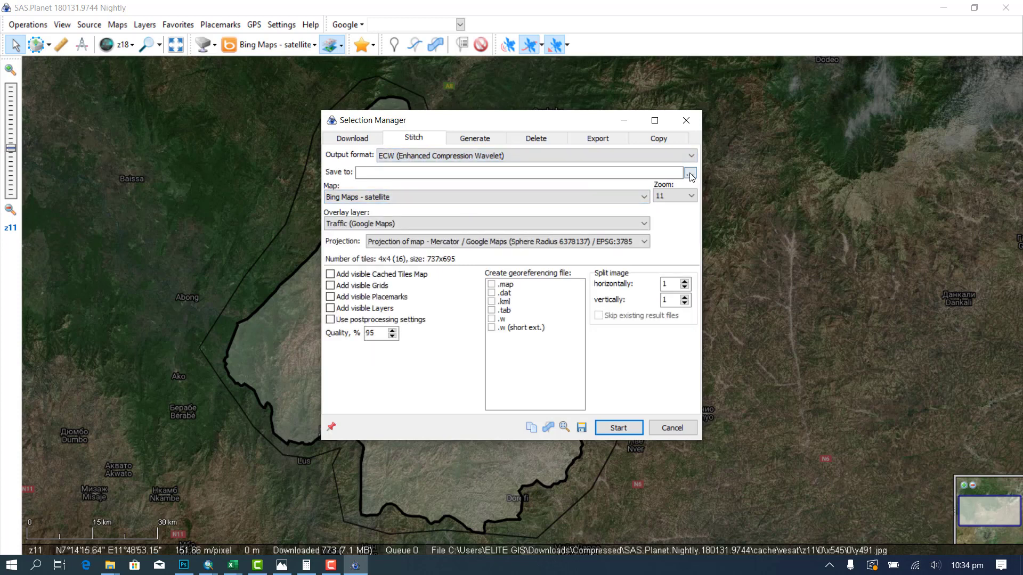
Save the stitched output as gembu.ecw in the C:\WORK\taraba folder.
{"action": "left_click", "coordinate": [690, 175]}
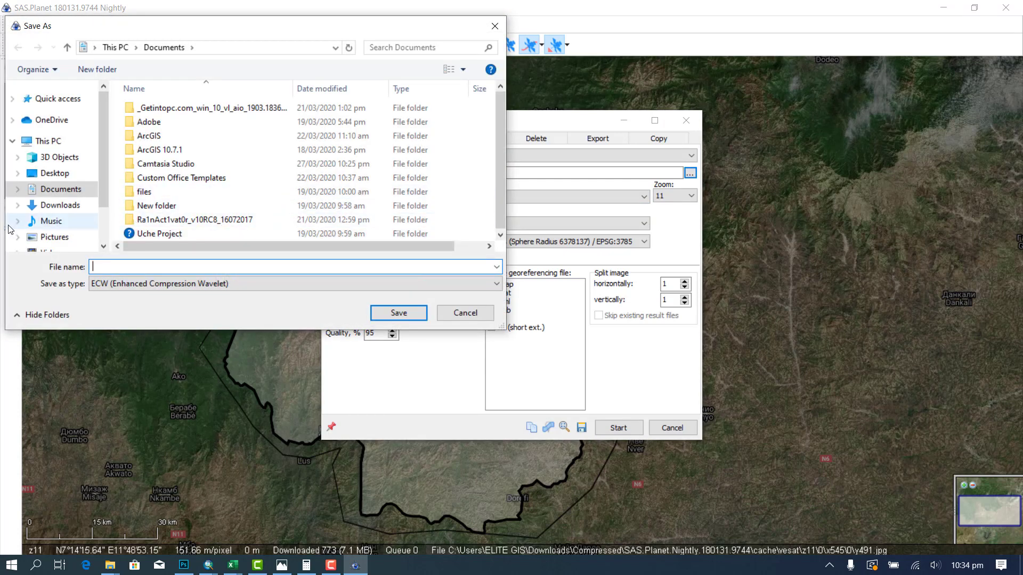
{"action": "scroll", "coordinate": [56, 224], "scroll_direction": "down", "scroll_amount": 2}
{"action": "left_click", "coordinate": [58, 206]}
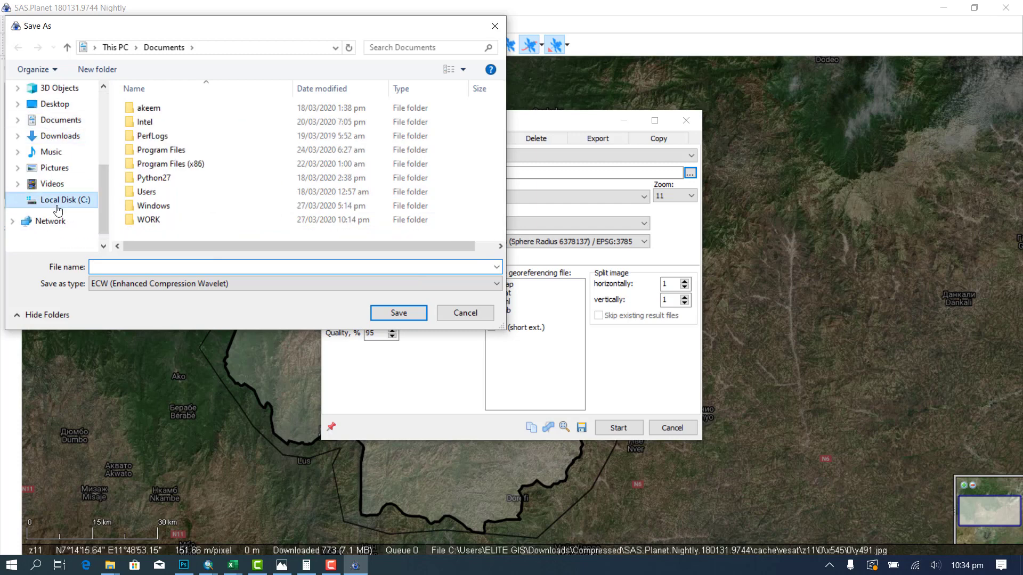
{"action": "double_click", "coordinate": [139, 220]}
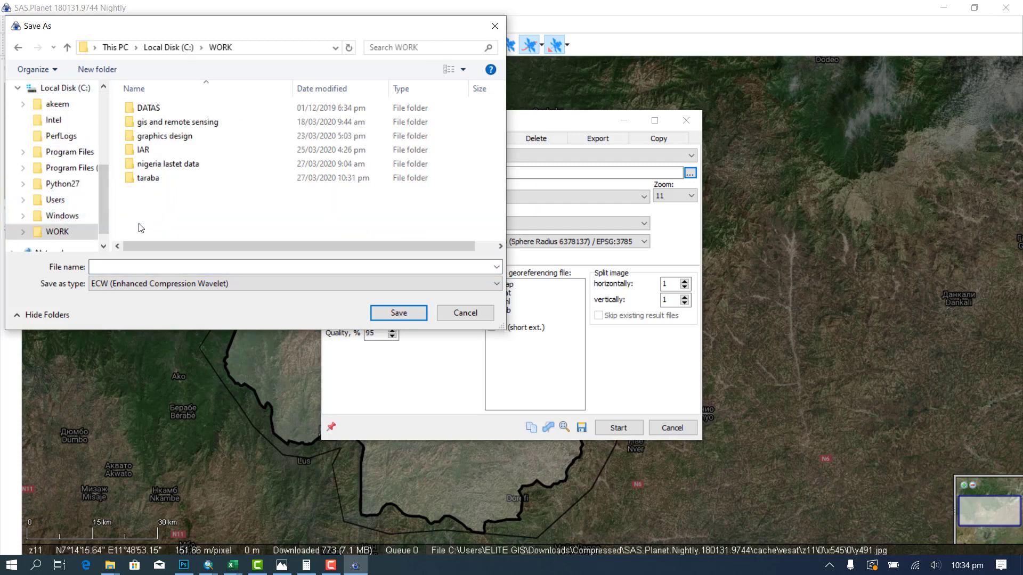
{"action": "double_click", "coordinate": [150, 179]}
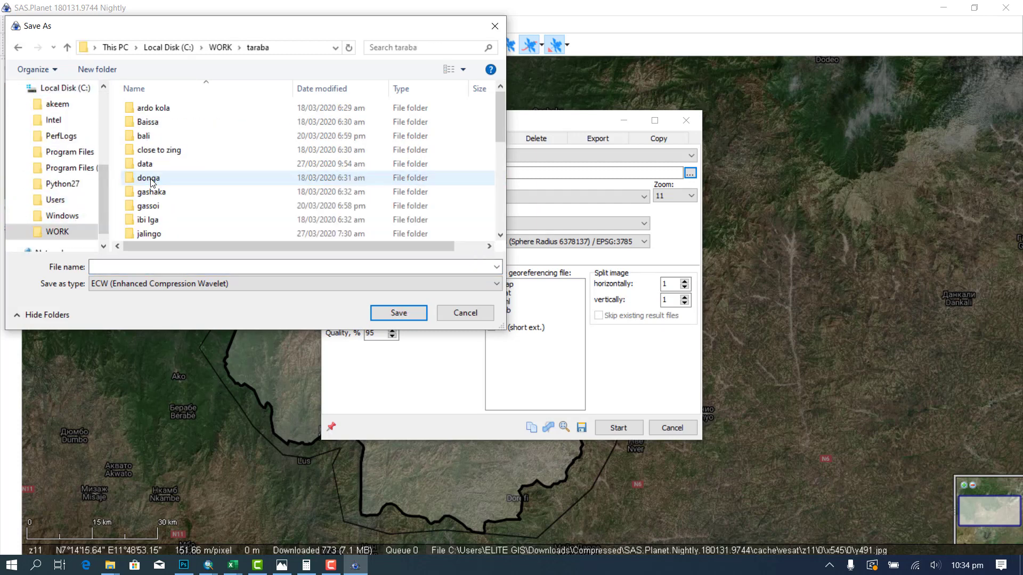
{"action": "left_click", "coordinate": [170, 264]}
{"action": "type", "text": "g"}
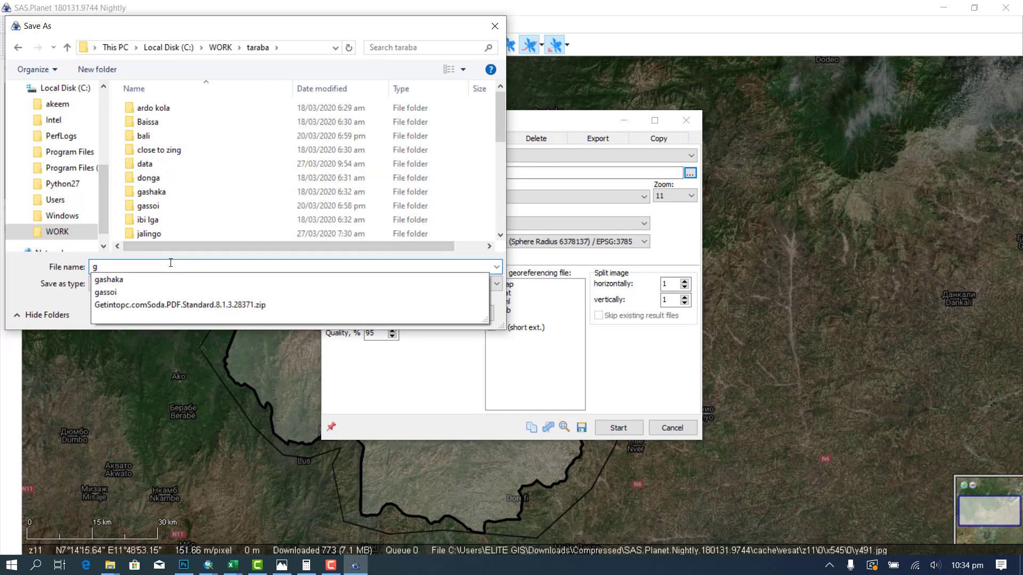
{"action": "type", "text": "embu"}
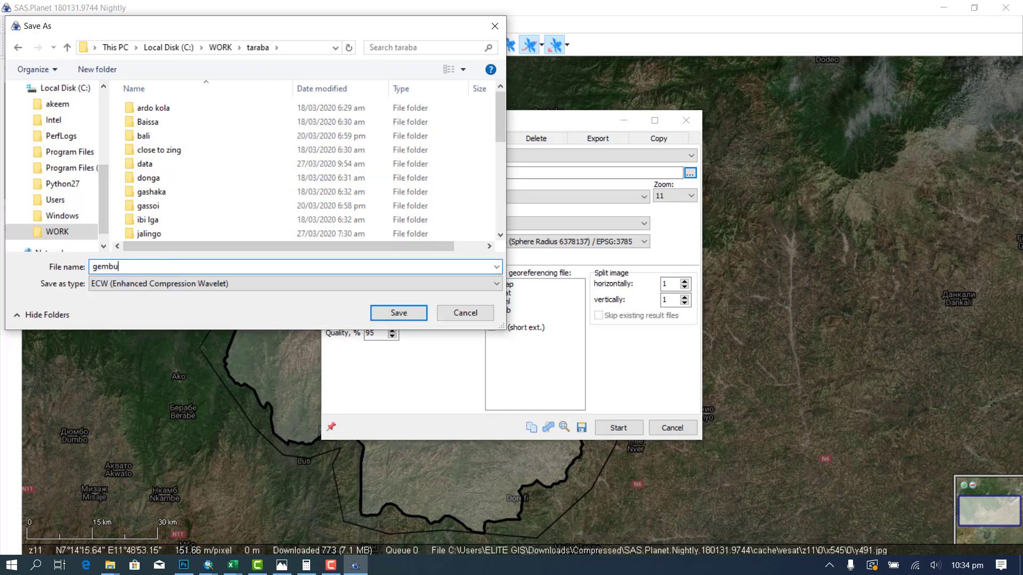
{"action": "left_click", "coordinate": [393, 315]}
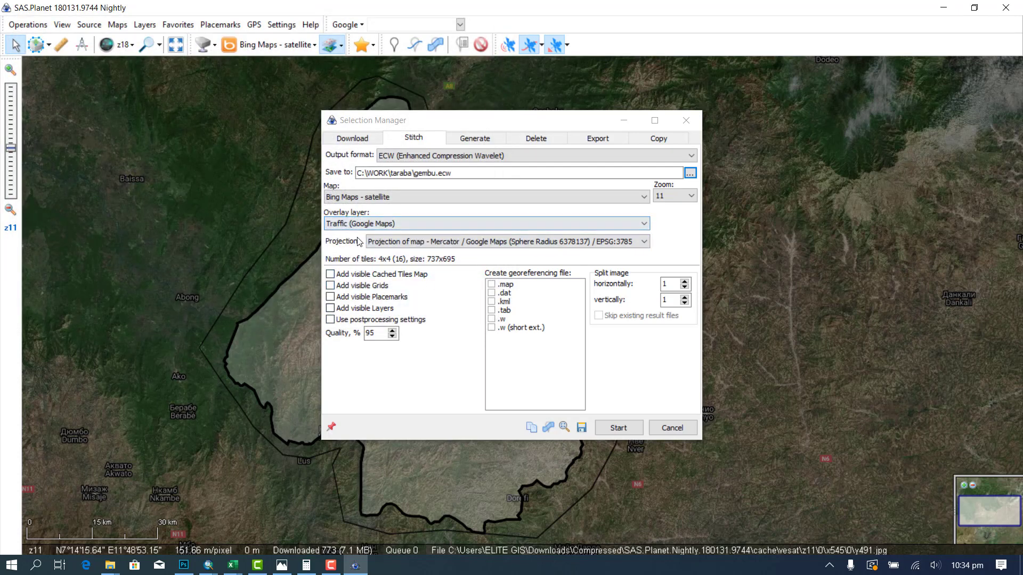
Set the stitch projection to Geographic WGS84 EPSG:4326 and image quality to 100%.
{"action": "left_click", "coordinate": [461, 240]}
{"action": "left_click", "coordinate": [407, 289]}
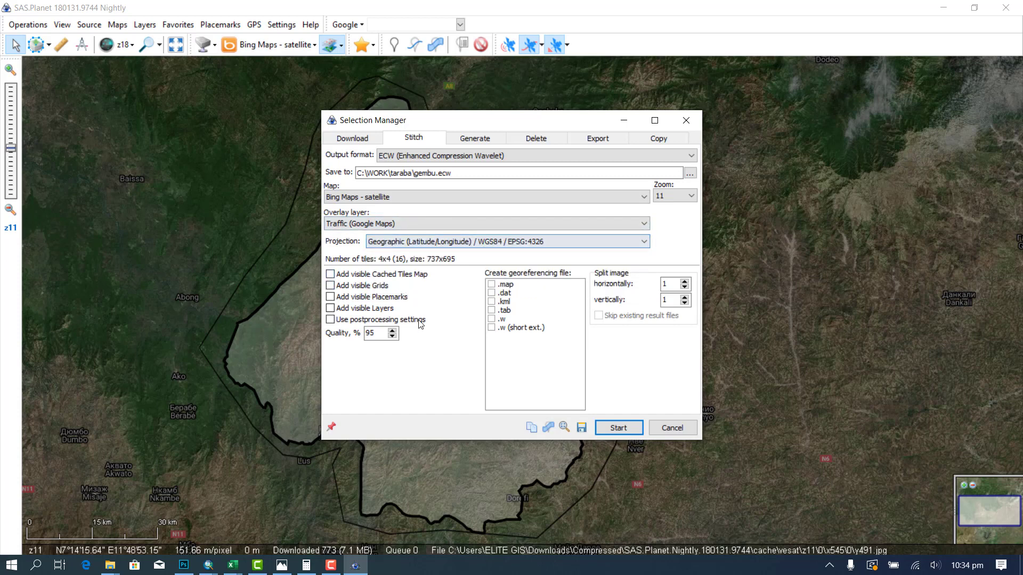
{"action": "left_click", "coordinate": [392, 330]}
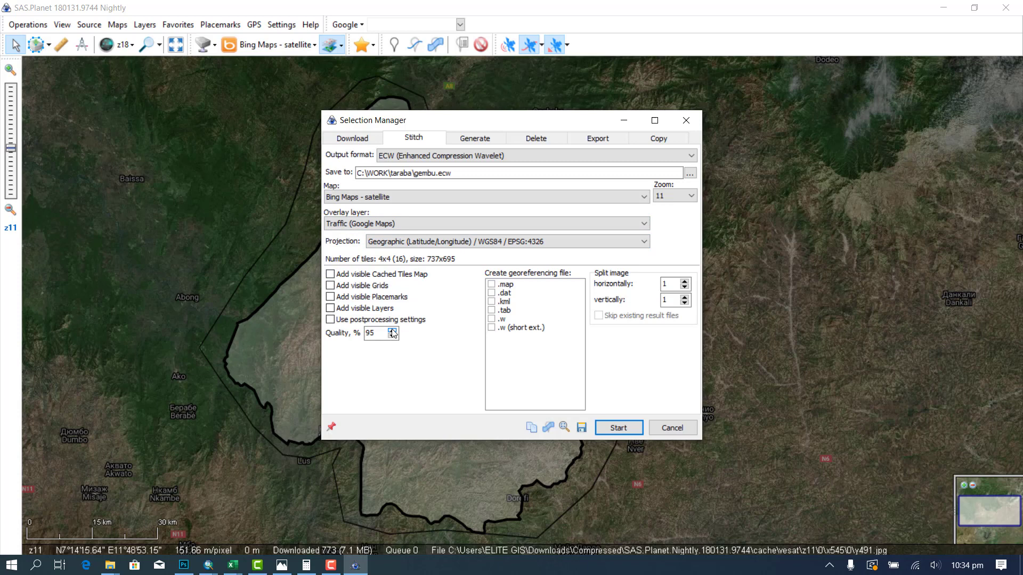
{"action": "left_click", "coordinate": [392, 331]}
{"action": "left_click", "coordinate": [392, 331]}
{"action": "left_click", "coordinate": [392, 331]}
{"action": "left_click", "coordinate": [392, 330]}
Add .dat and .tab georeferencing files and start stitching the 16 tiles.
{"action": "left_click", "coordinate": [492, 293]}
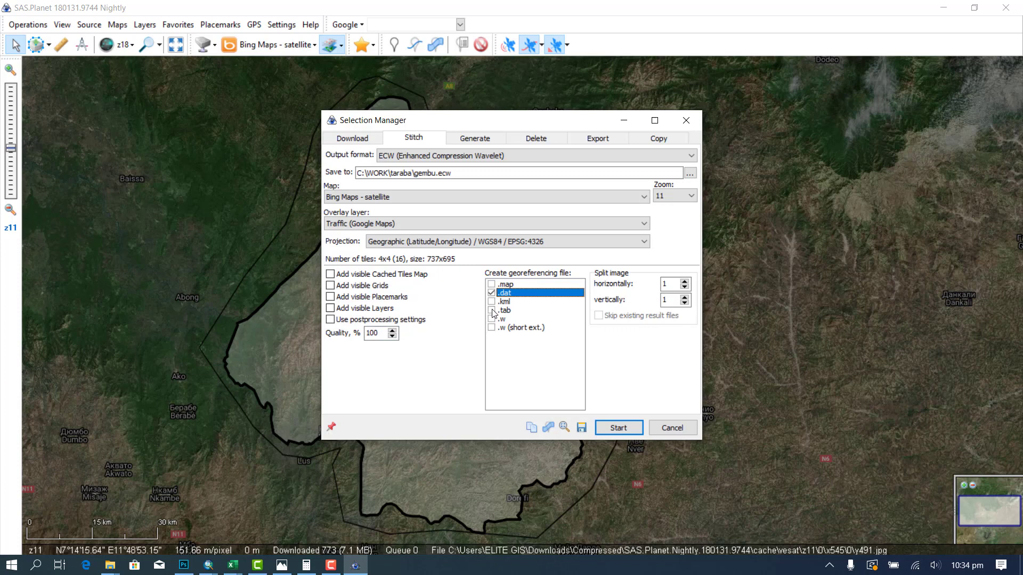
{"action": "left_click", "coordinate": [491, 310]}
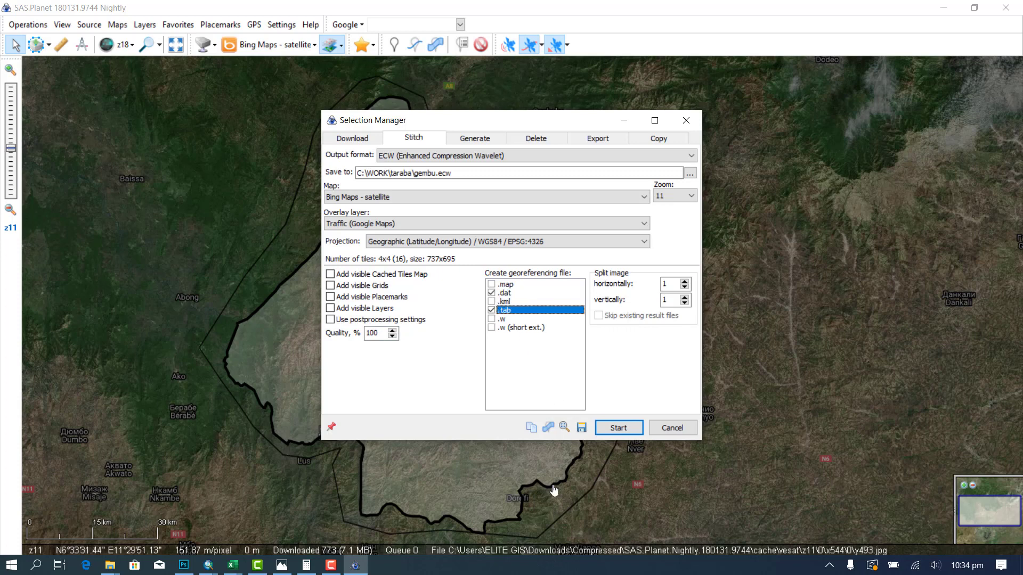
{"action": "left_click", "coordinate": [611, 428]}
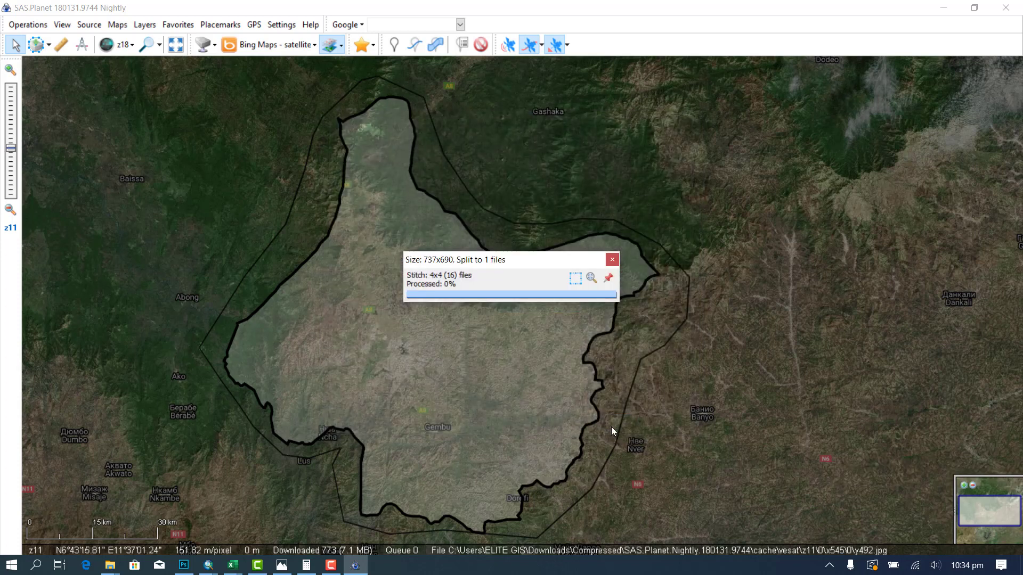